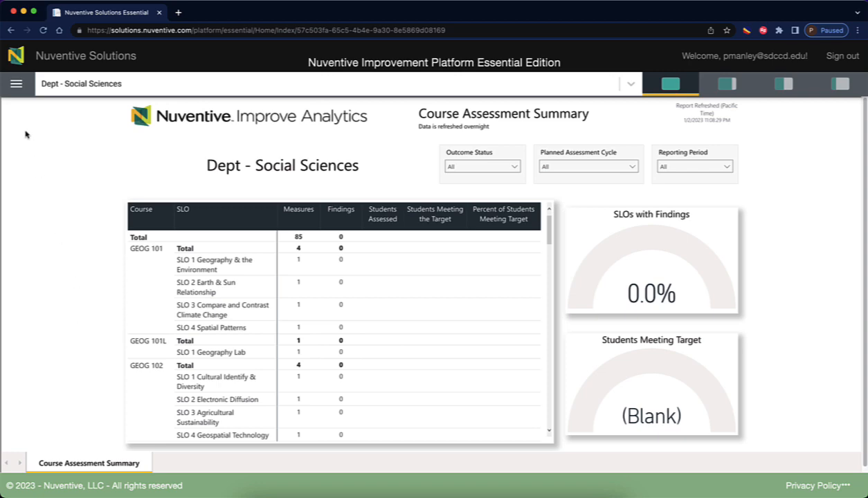
Return to the home dashboard through the navigation menu.
{"action": "left_click", "coordinate": [15, 84]}
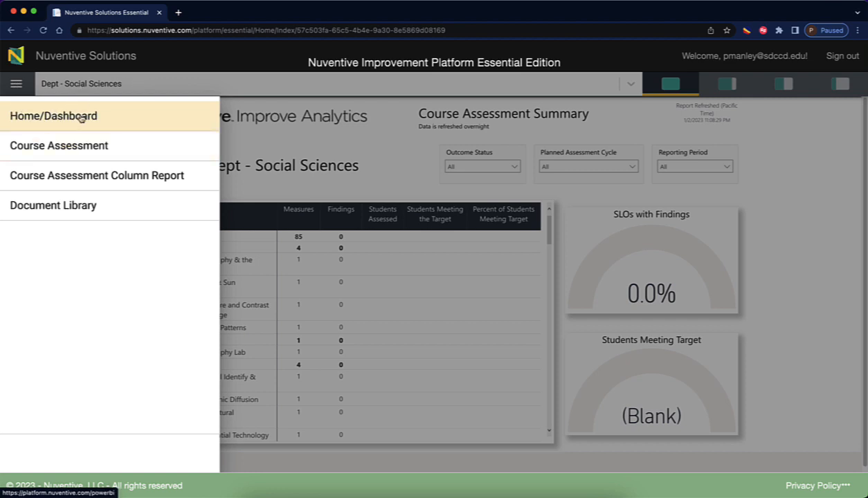
{"action": "left_click", "coordinate": [382, 145]}
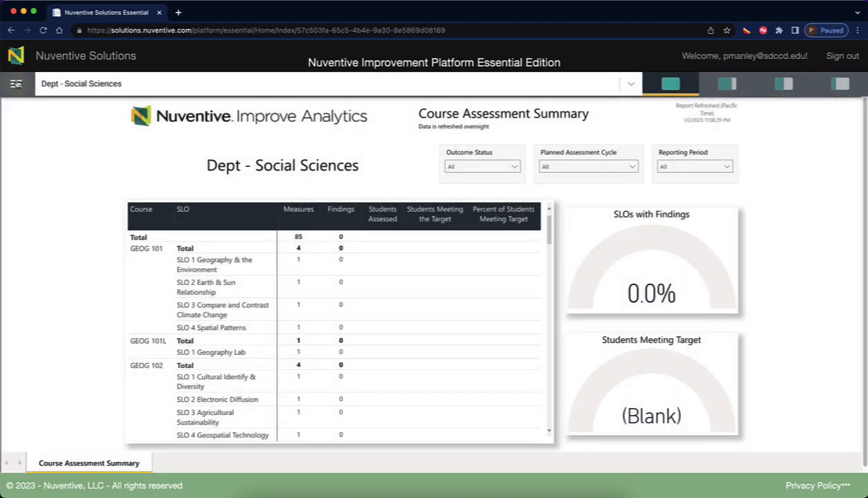
{"action": "left_click", "coordinate": [15, 83]}
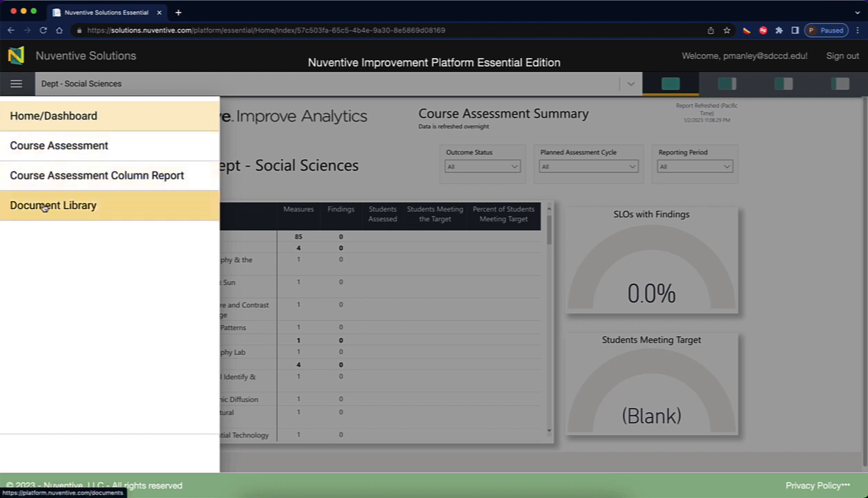
{"action": "left_click", "coordinate": [86, 117]}
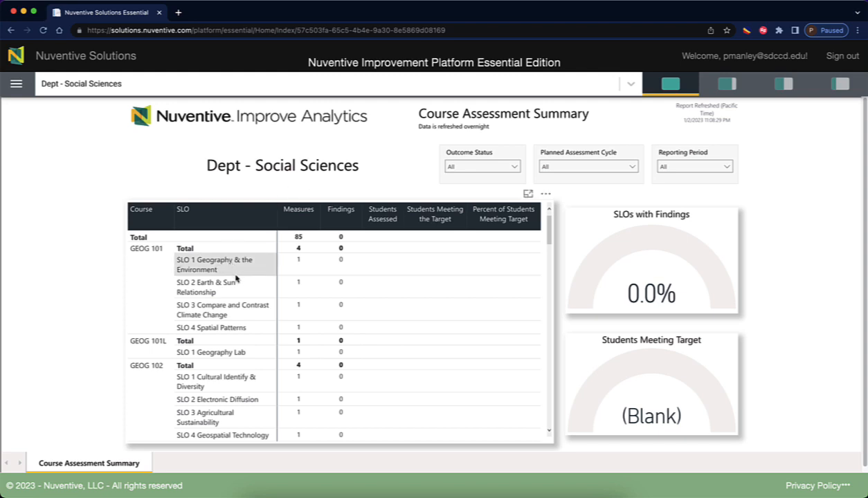
Scroll the Social Sciences course table to reach the HIST 100 SLO rows.
{"action": "scroll", "coordinate": [235, 278], "scroll_direction": "down", "scroll_amount": 5}
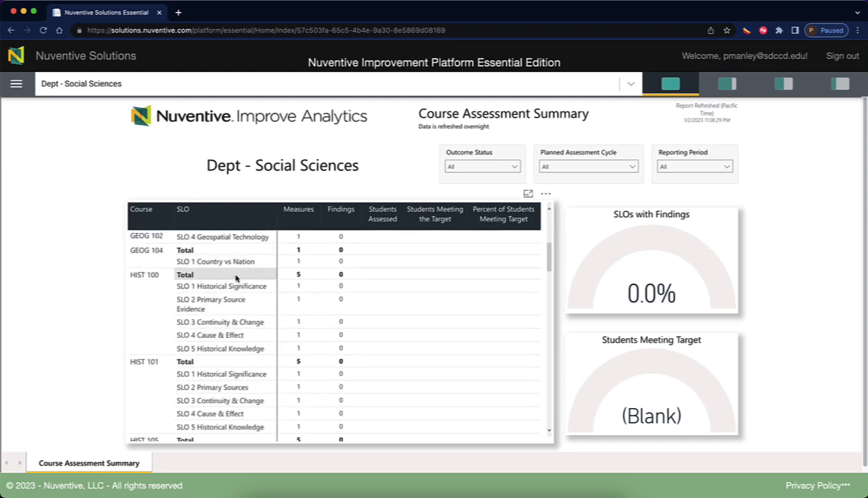
{"action": "scroll", "coordinate": [236, 278], "scroll_direction": "down", "scroll_amount": 3}
{"action": "scroll", "coordinate": [235, 278], "scroll_direction": "up", "scroll_amount": 8}
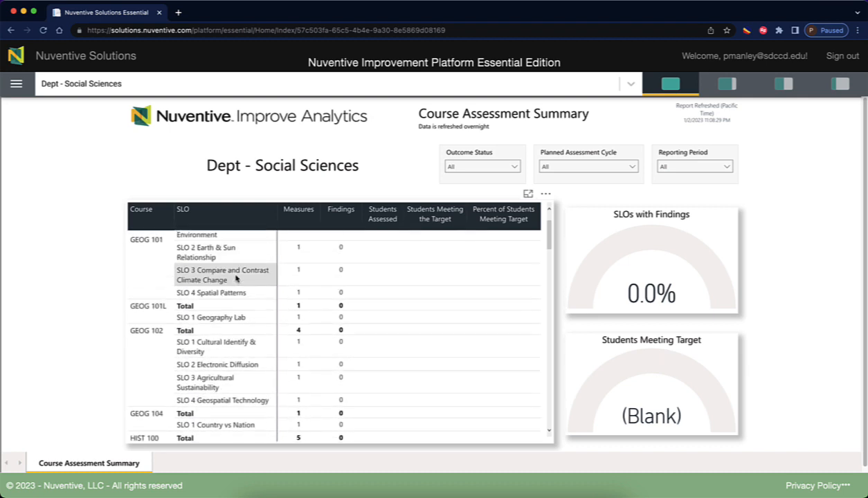
{"action": "scroll", "coordinate": [235, 279], "scroll_direction": "up", "scroll_amount": 2}
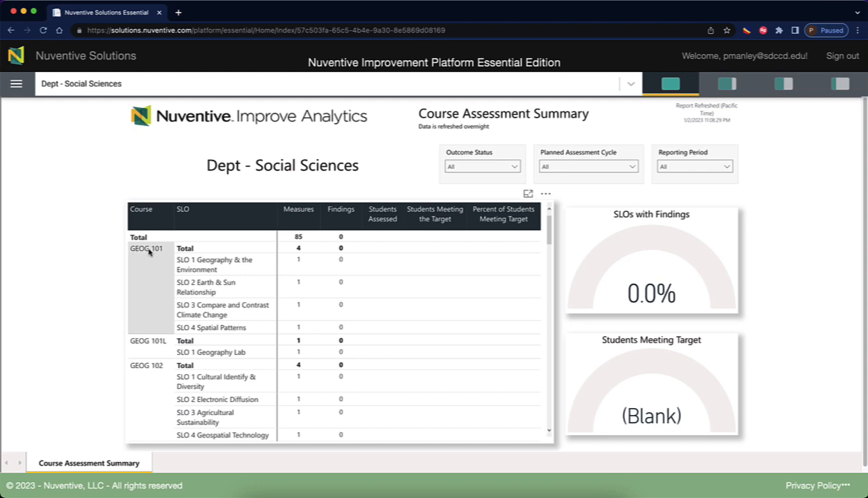
{"action": "scroll", "coordinate": [149, 269], "scroll_direction": "down", "scroll_amount": 1}
{"action": "scroll", "coordinate": [150, 273], "scroll_direction": "down", "scroll_amount": 4}
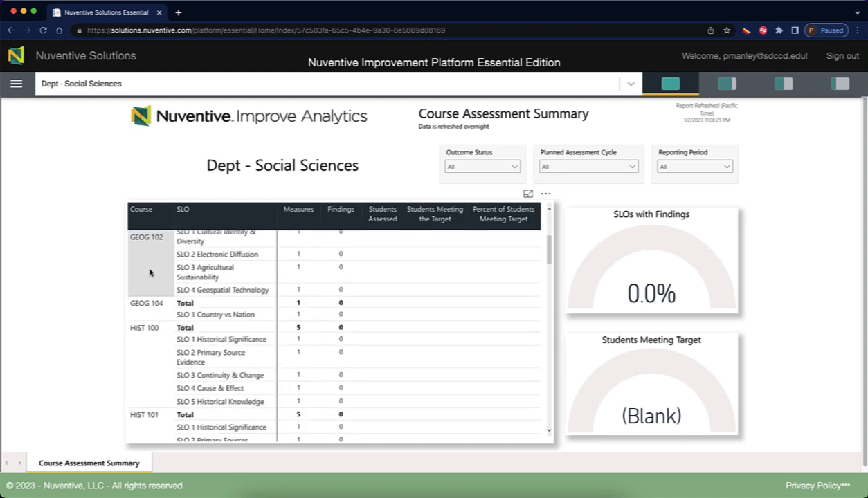
{"action": "scroll", "coordinate": [149, 273], "scroll_direction": "down", "scroll_amount": 2}
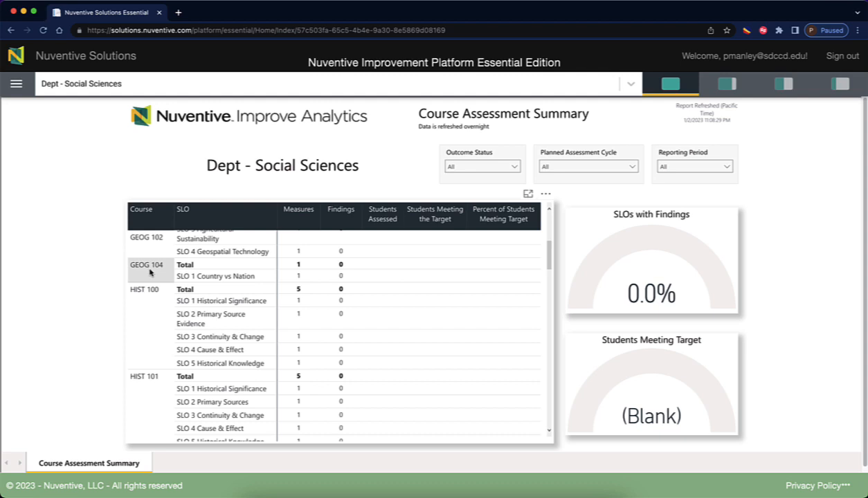
{"action": "scroll", "coordinate": [149, 272], "scroll_direction": "up", "scroll_amount": 6}
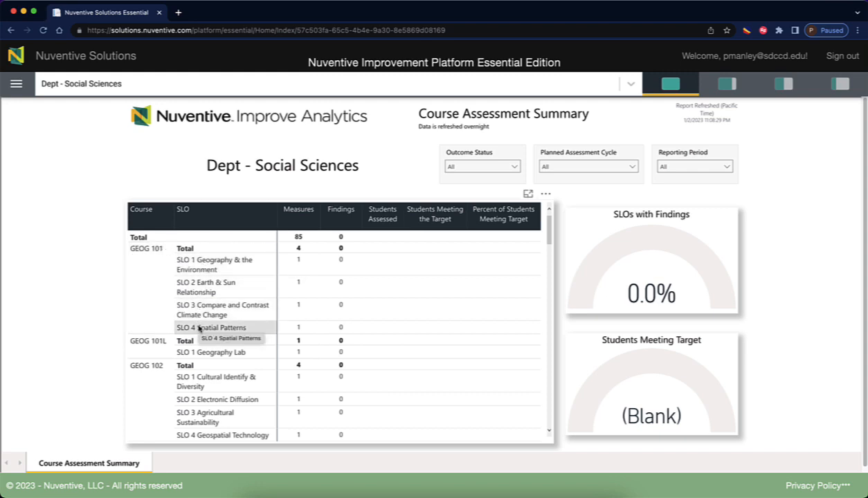
{"action": "scroll", "coordinate": [199, 329], "scroll_direction": "down", "scroll_amount": 5}
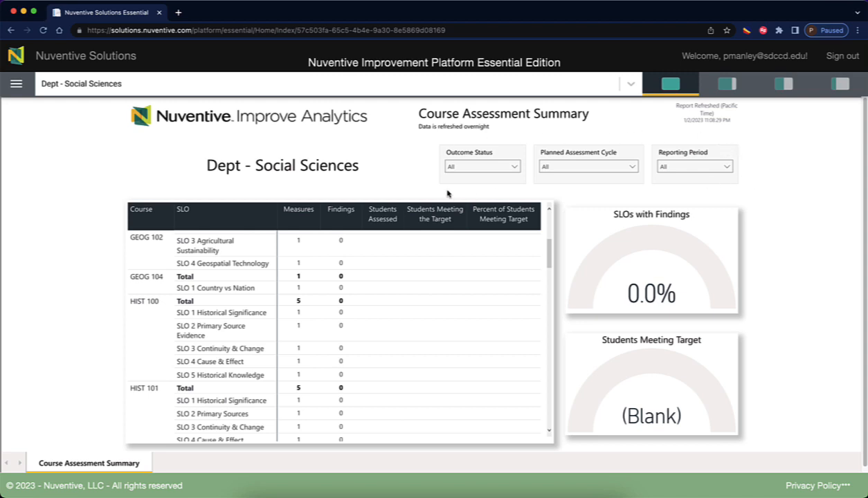
{"action": "left_click", "coordinate": [514, 170]}
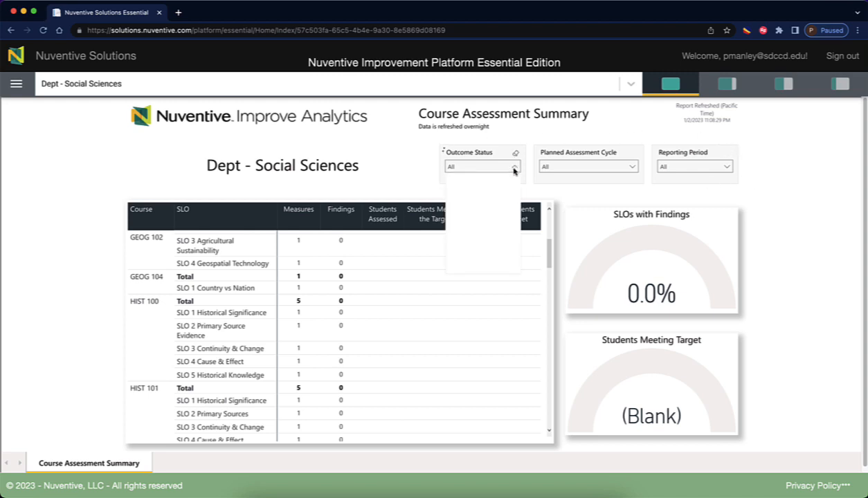
{"action": "left_click", "coordinate": [574, 187]}
{"action": "left_click", "coordinate": [632, 168]}
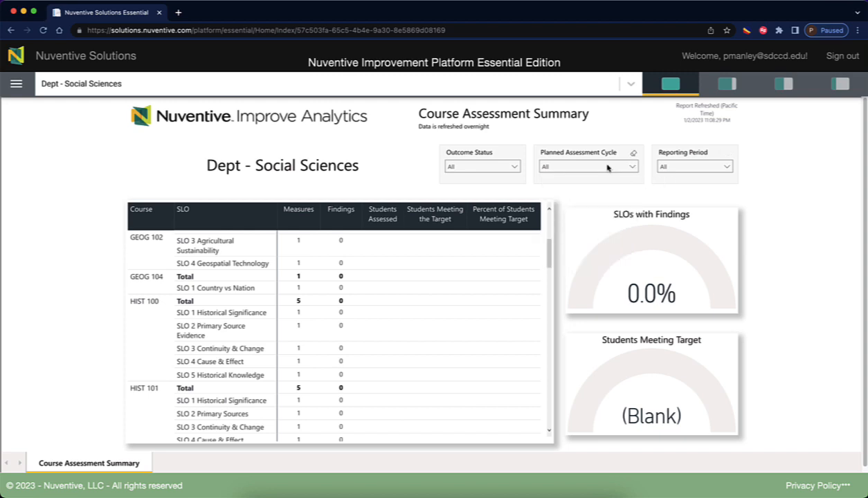
{"action": "left_click", "coordinate": [727, 168]}
Try the report layouts and settle on an even half split beside the dashboard thumbnails.
{"action": "left_click", "coordinate": [726, 84]}
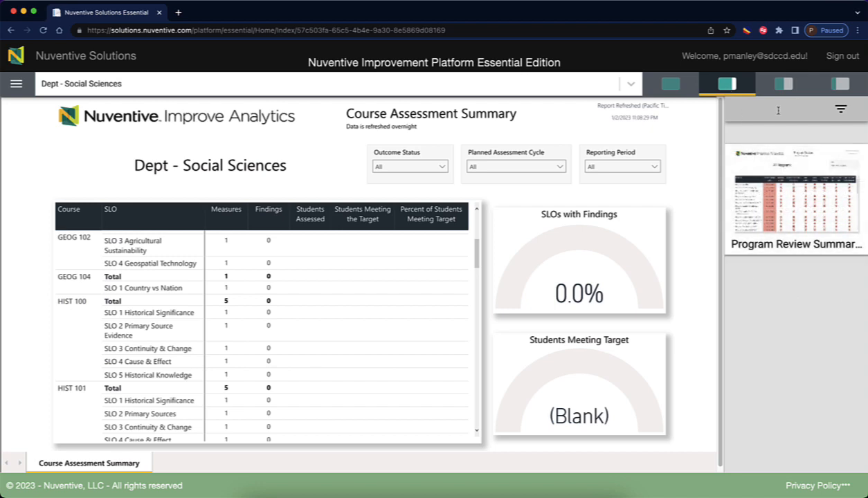
{"action": "left_click", "coordinate": [784, 85]}
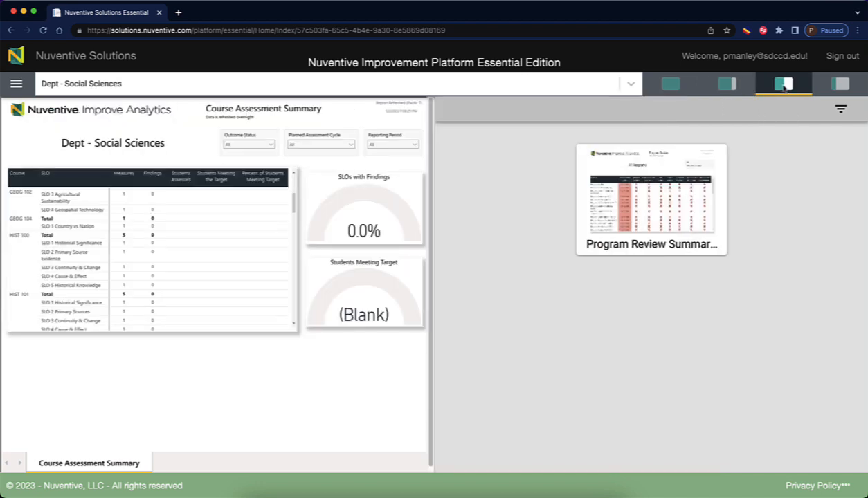
{"action": "left_click", "coordinate": [840, 84]}
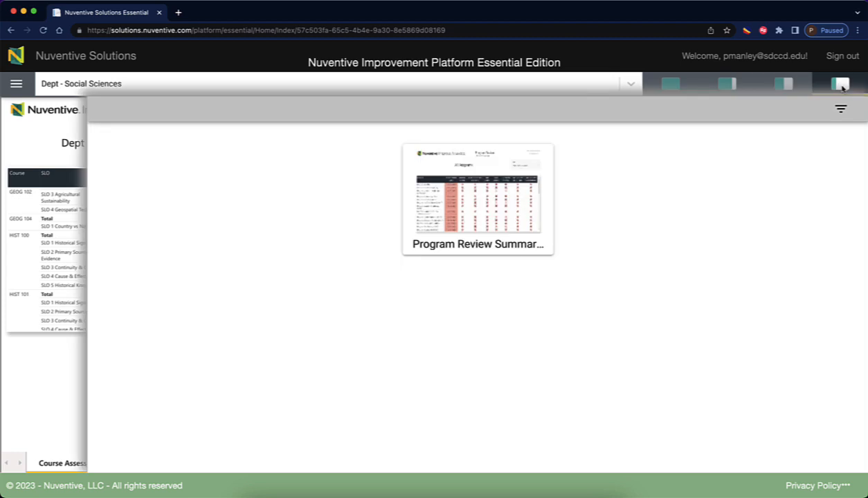
{"action": "left_click", "coordinate": [781, 85]}
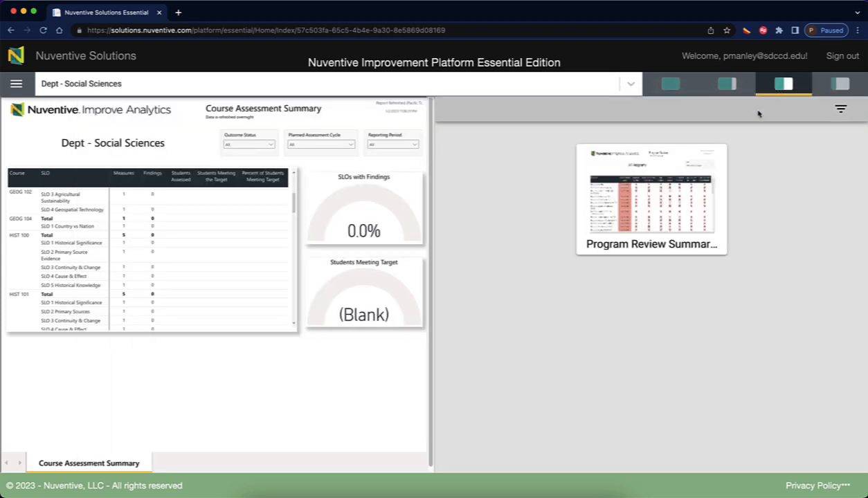
Open the Program Review Summary dashboard, browse its Goals, Action Plans, and Alignments page, then close it.
{"action": "mouse_move", "coordinate": [640, 154]}
{"action": "left_click", "coordinate": [621, 201]}
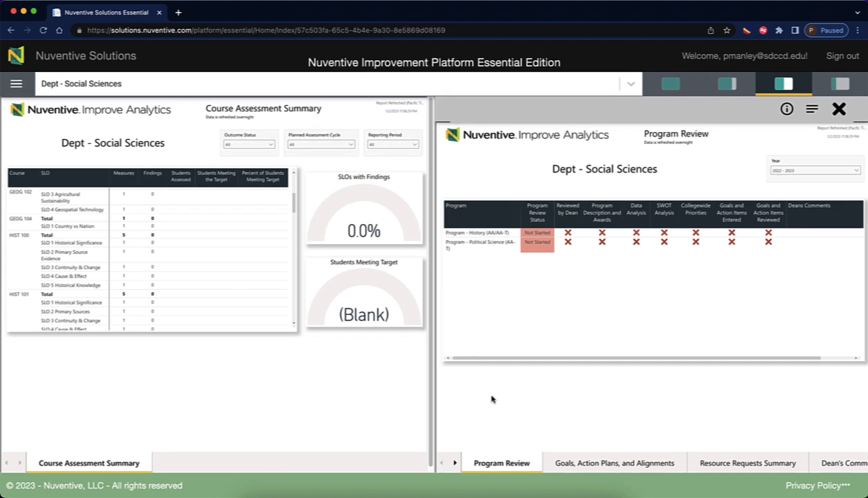
{"action": "left_click", "coordinate": [570, 465]}
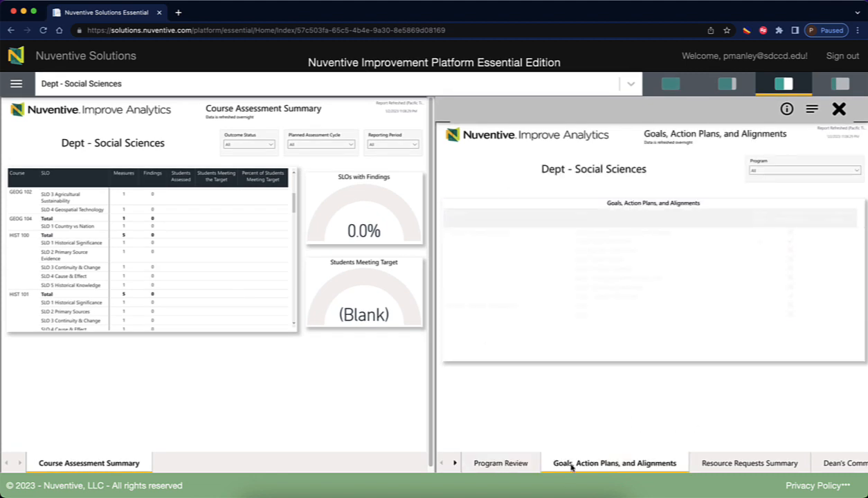
{"action": "left_click", "coordinate": [487, 463]}
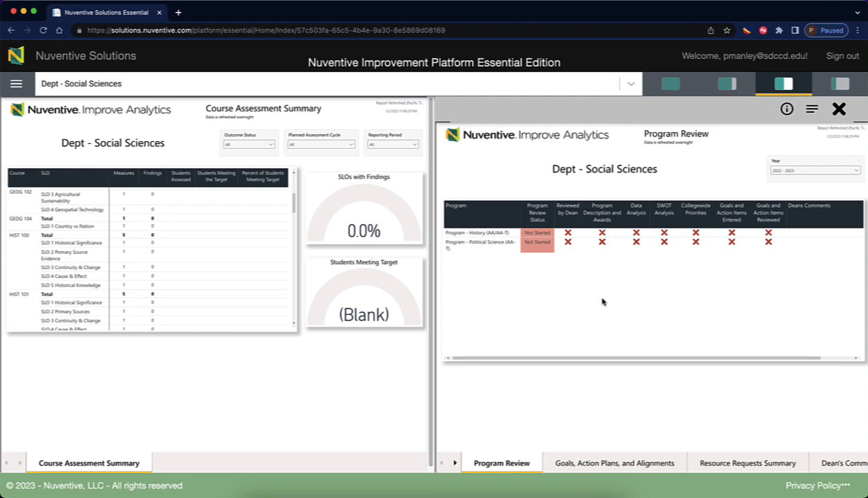
{"action": "left_click", "coordinate": [838, 109]}
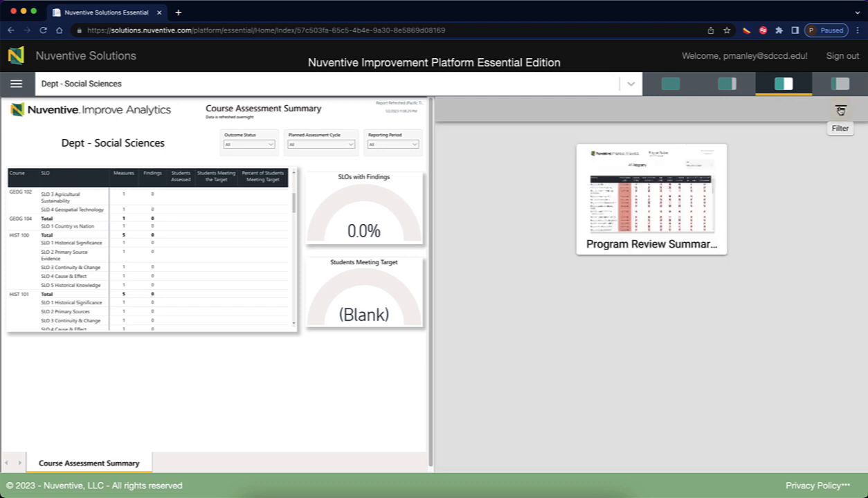
Restore the full-width report and scroll the course table back to the top.
{"action": "left_click", "coordinate": [668, 86]}
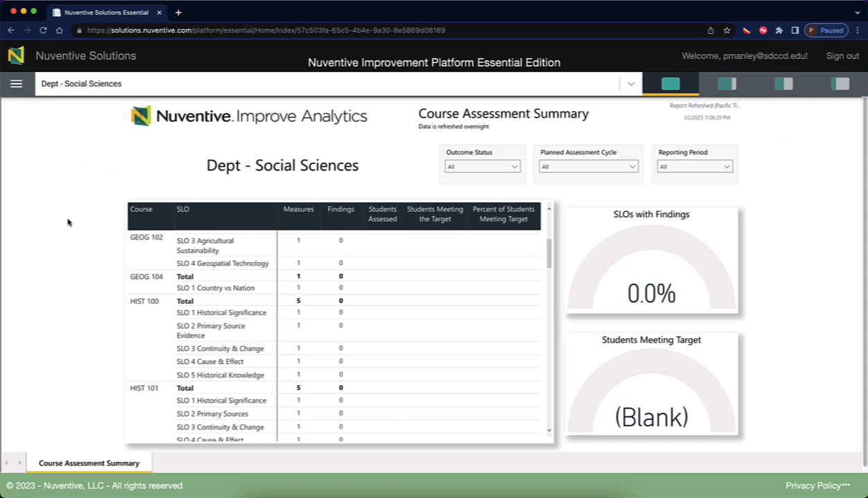
{"action": "scroll", "coordinate": [201, 322], "scroll_direction": "down", "scroll_amount": 2}
{"action": "scroll", "coordinate": [205, 322], "scroll_direction": "down", "scroll_amount": 2}
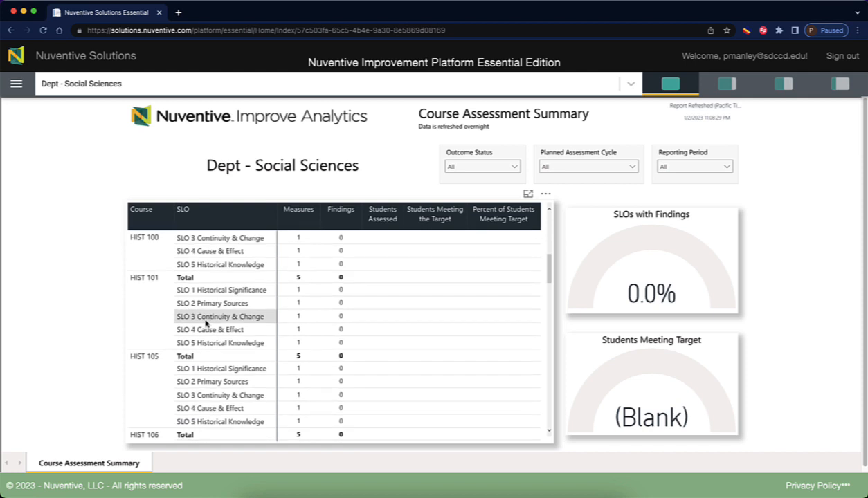
{"action": "scroll", "coordinate": [192, 357], "scroll_direction": "down", "scroll_amount": 2}
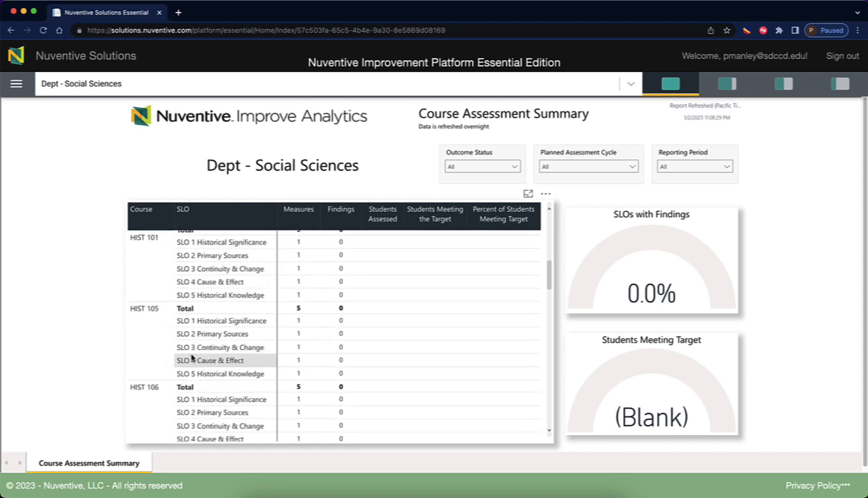
{"action": "scroll", "coordinate": [192, 357], "scroll_direction": "up", "scroll_amount": 5}
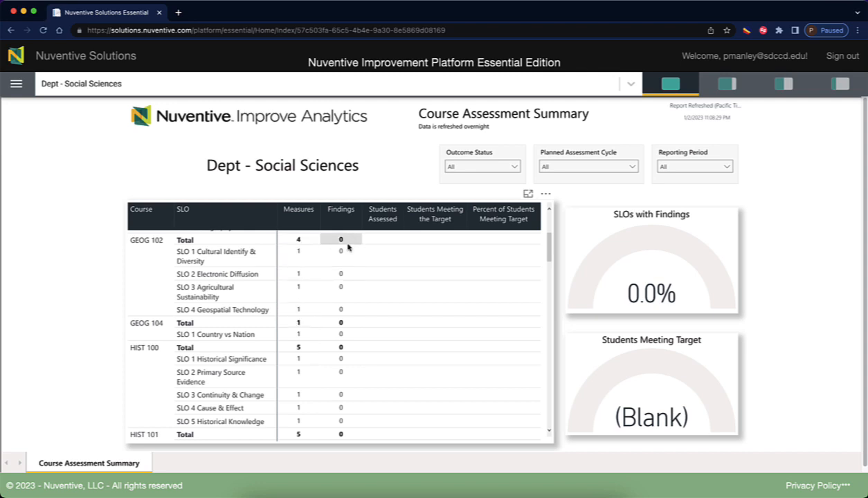
{"action": "scroll", "coordinate": [350, 325], "scroll_direction": "down", "scroll_amount": 3}
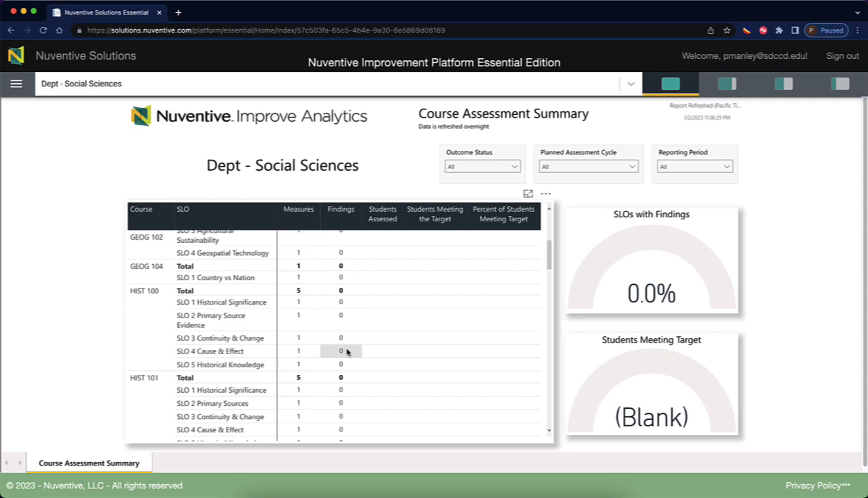
{"action": "scroll", "coordinate": [351, 346], "scroll_direction": "up", "scroll_amount": 3}
{"action": "scroll", "coordinate": [346, 249], "scroll_direction": "up", "scroll_amount": 4}
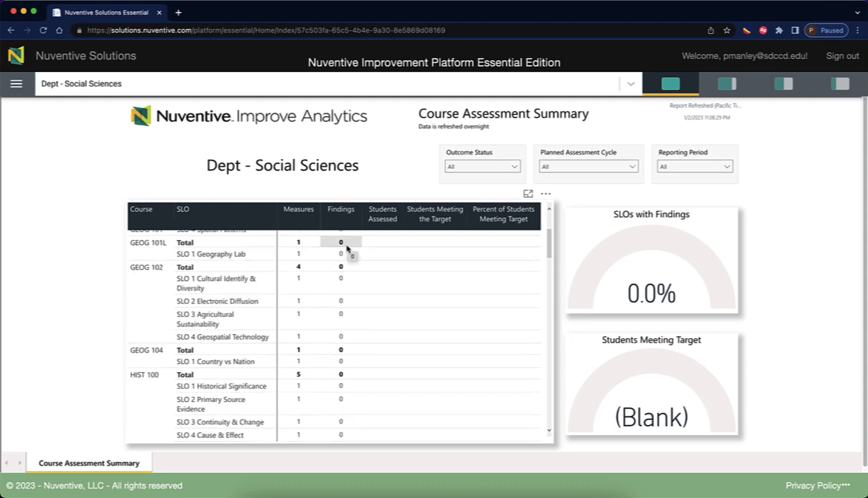
{"action": "scroll", "coordinate": [347, 251], "scroll_direction": "up", "scroll_amount": 2}
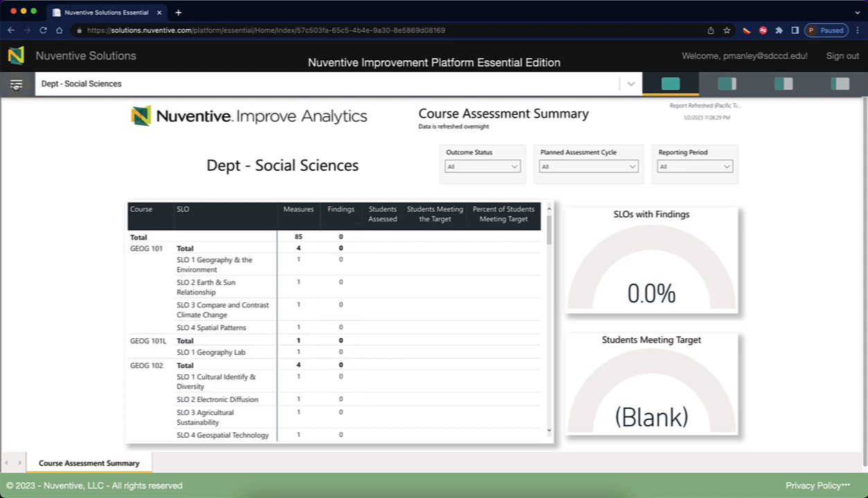
Open the Course Assessment page and select HIST 100. World History I.
{"action": "left_click", "coordinate": [15, 83]}
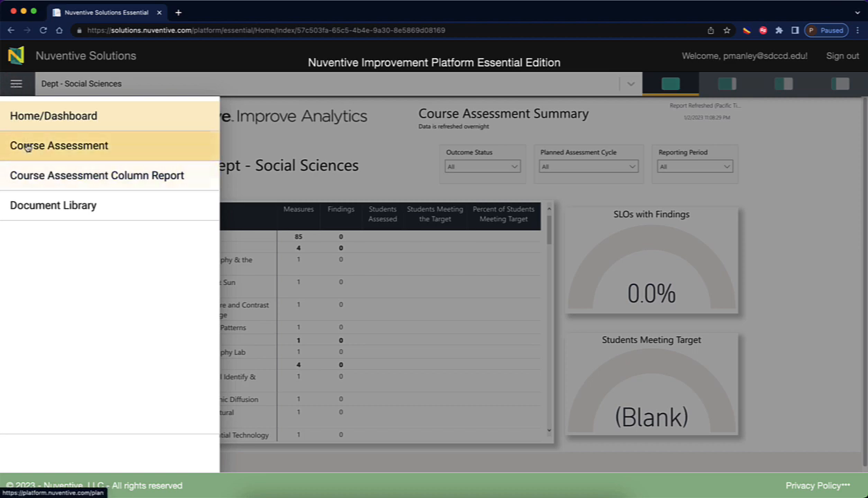
{"action": "left_click", "coordinate": [63, 146]}
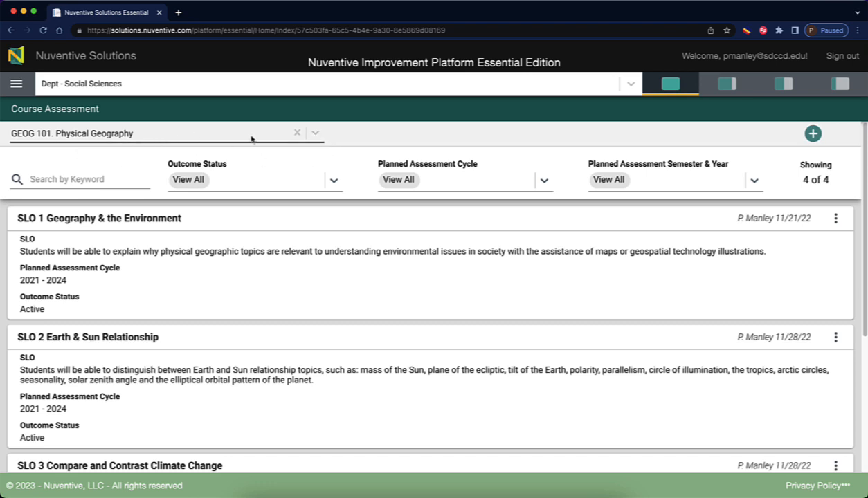
{"action": "left_click", "coordinate": [314, 135]}
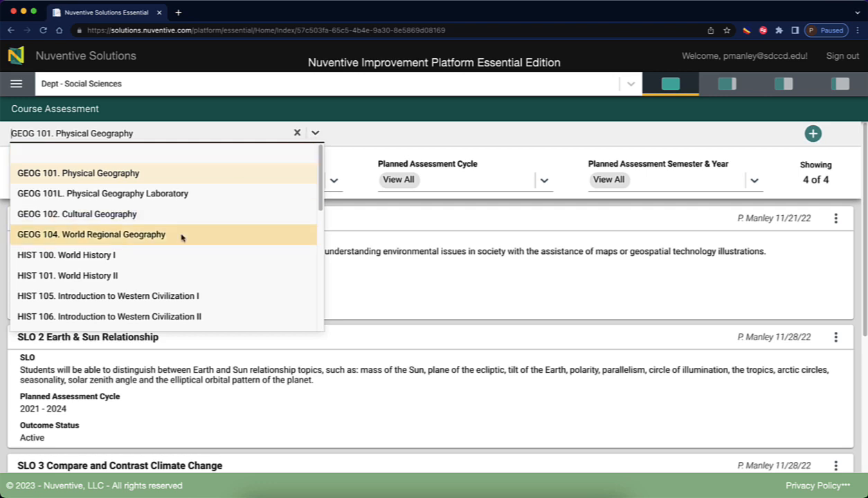
{"action": "left_click", "coordinate": [104, 257]}
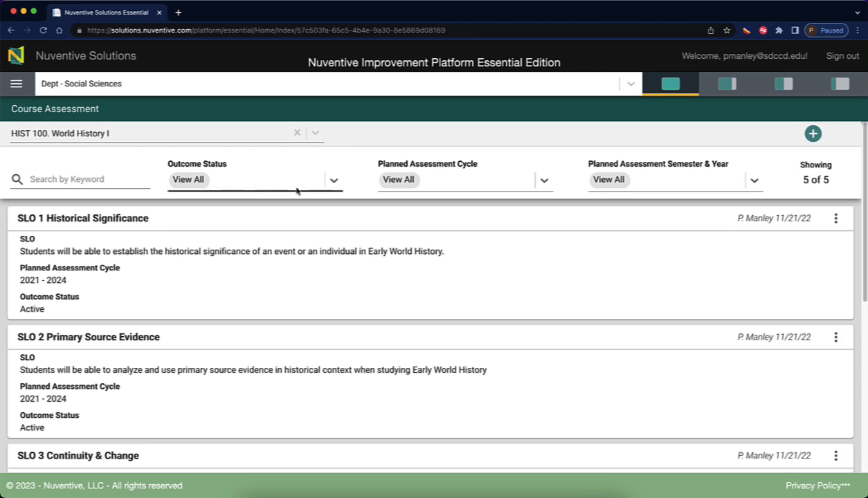
Look through the Outcome Status and Planned Assessment Cycle filter choices.
{"action": "left_click", "coordinate": [333, 183]}
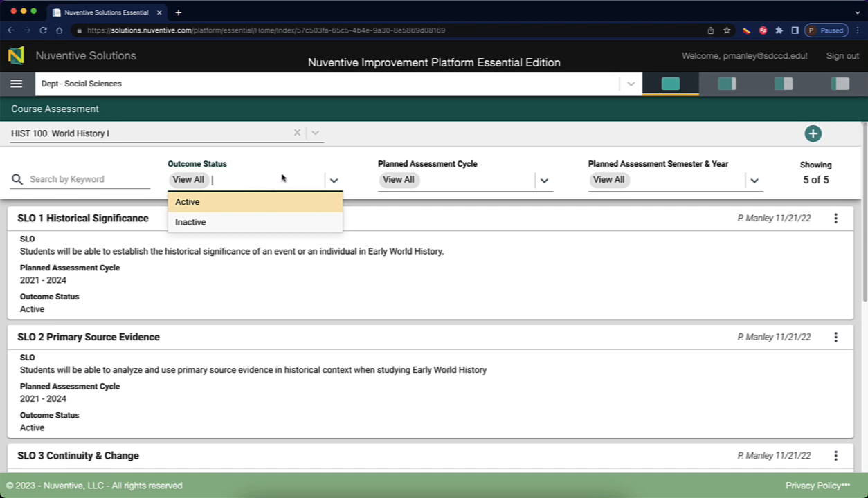
{"action": "left_click", "coordinate": [449, 156]}
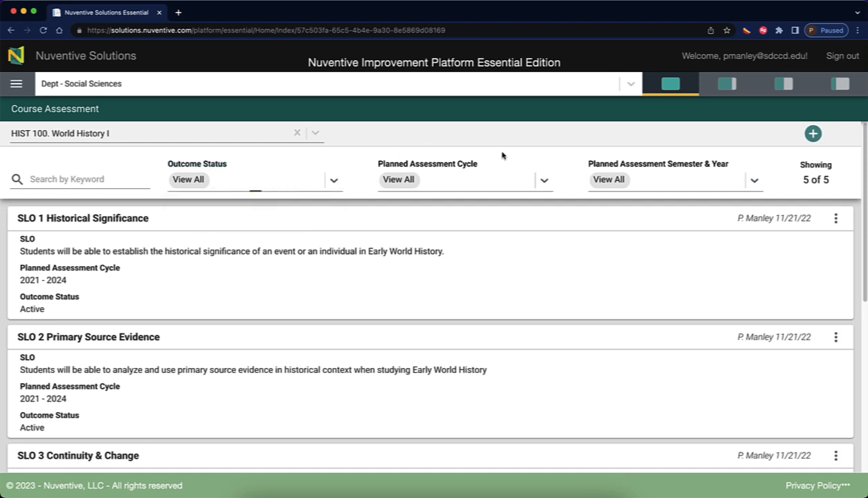
{"action": "left_click", "coordinate": [544, 182]}
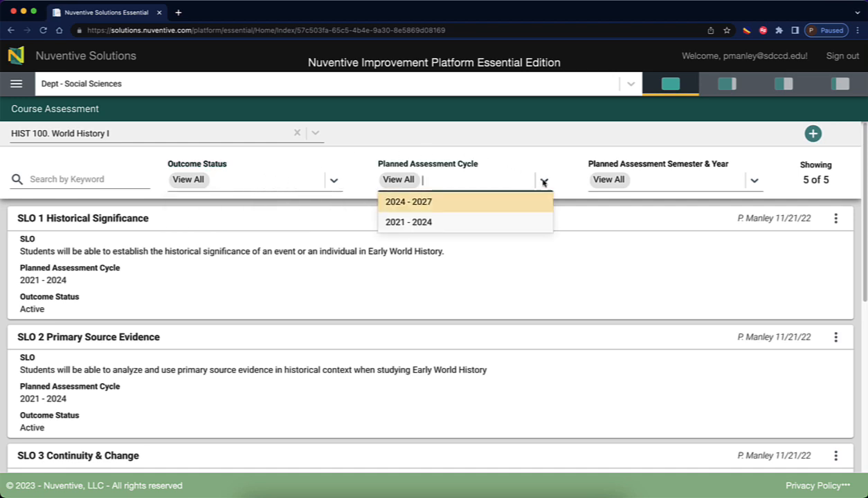
{"action": "left_click", "coordinate": [418, 223]}
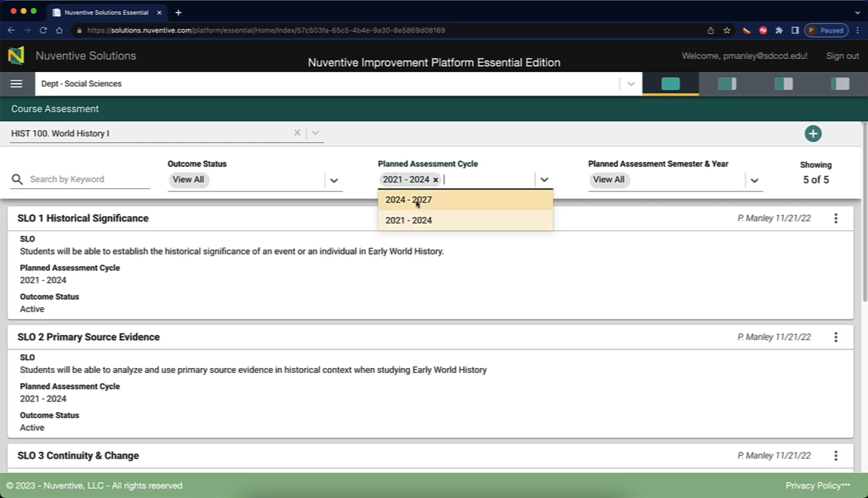
{"action": "left_click", "coordinate": [417, 202]}
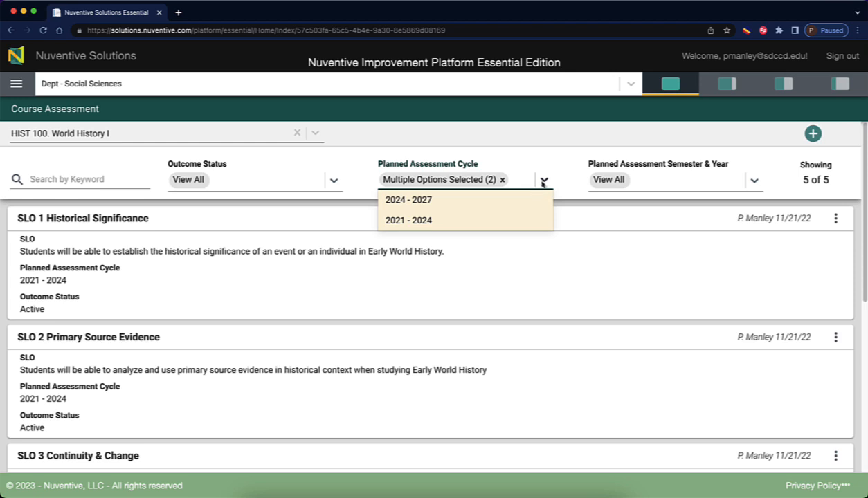
{"action": "left_click", "coordinate": [502, 179]}
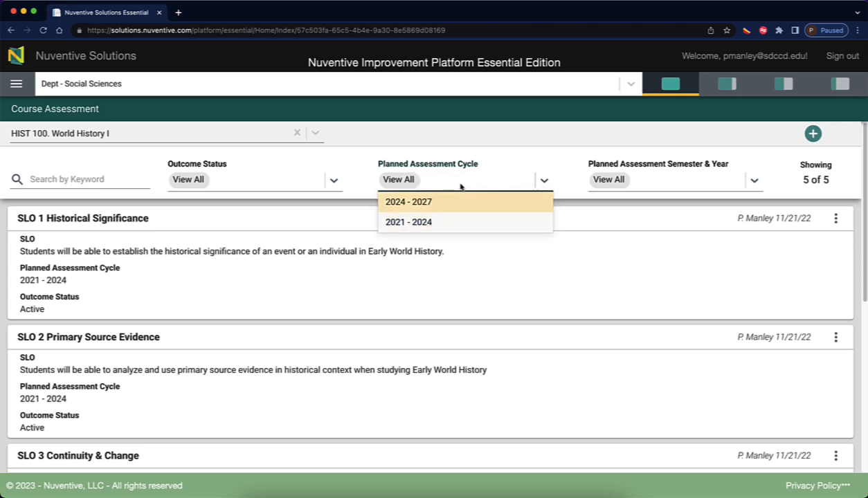
{"action": "left_click", "coordinate": [437, 223]}
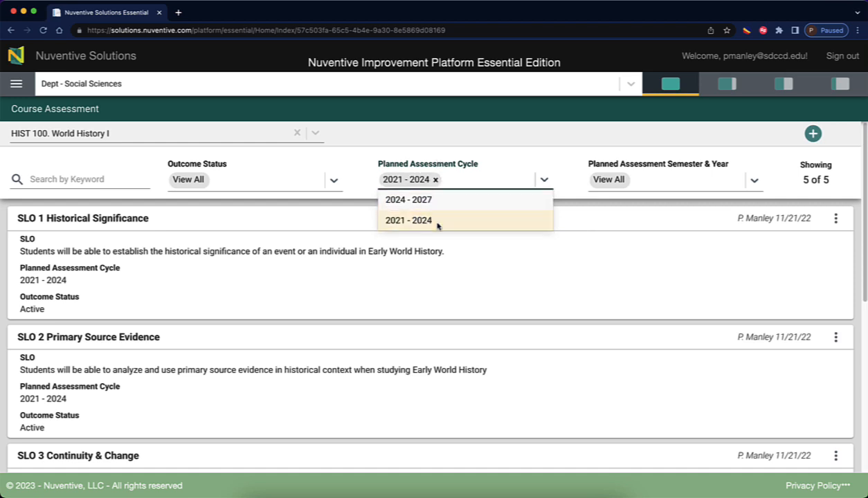
{"action": "left_click", "coordinate": [544, 180]}
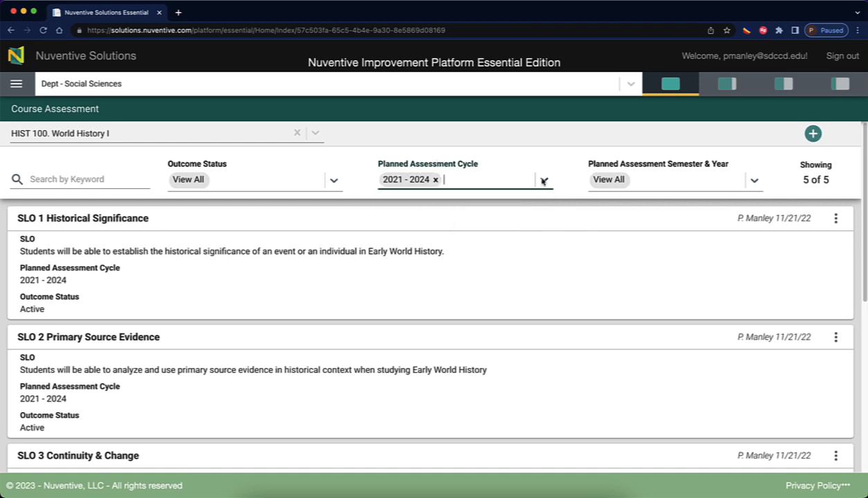
{"action": "left_click", "coordinate": [435, 179]}
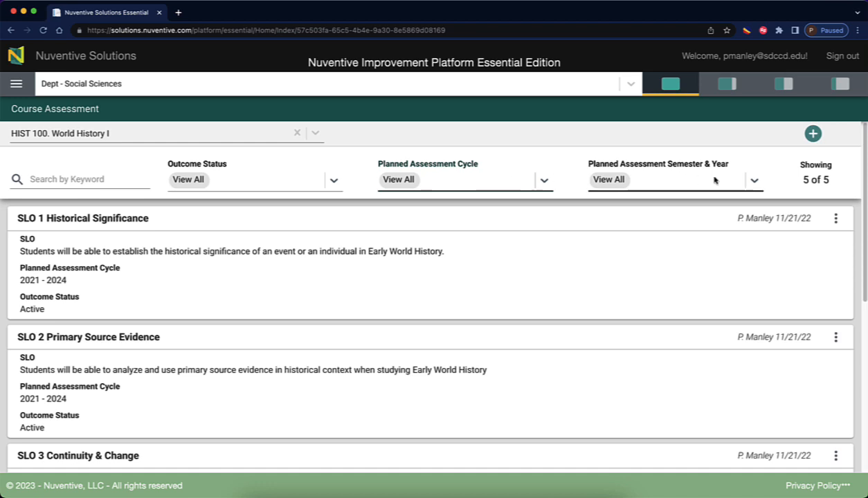
{"action": "left_click", "coordinate": [752, 181]}
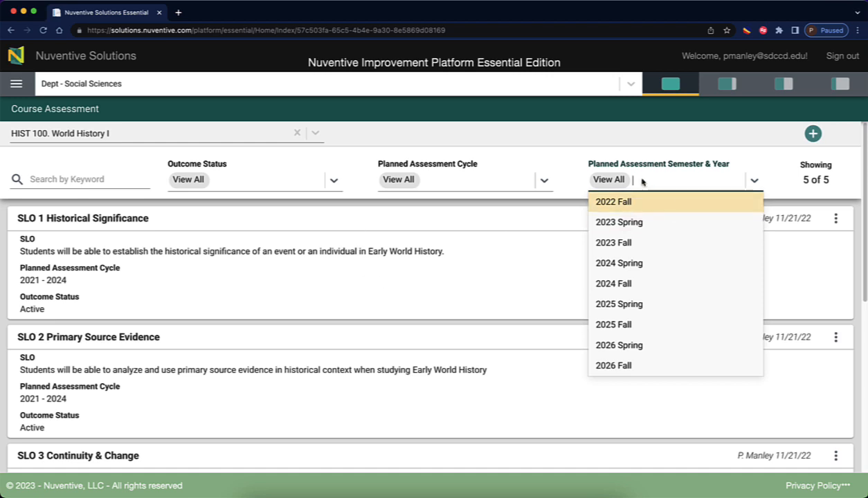
{"action": "left_click", "coordinate": [612, 222]}
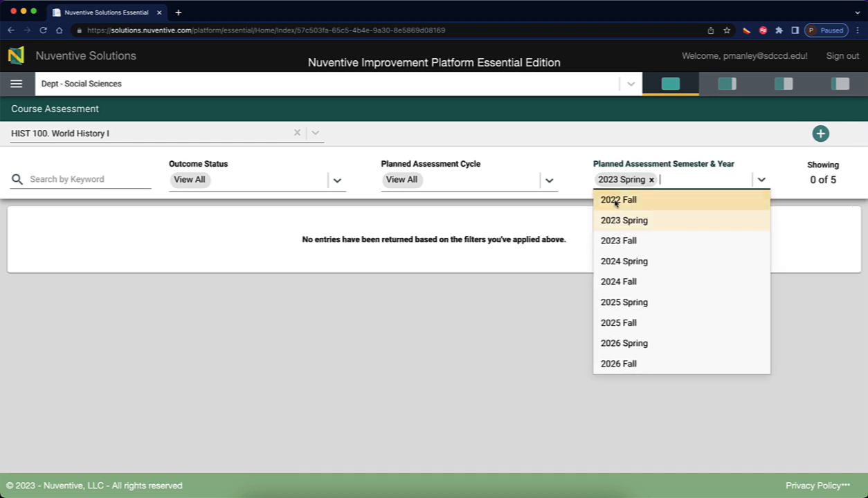
{"action": "left_click", "coordinate": [615, 201]}
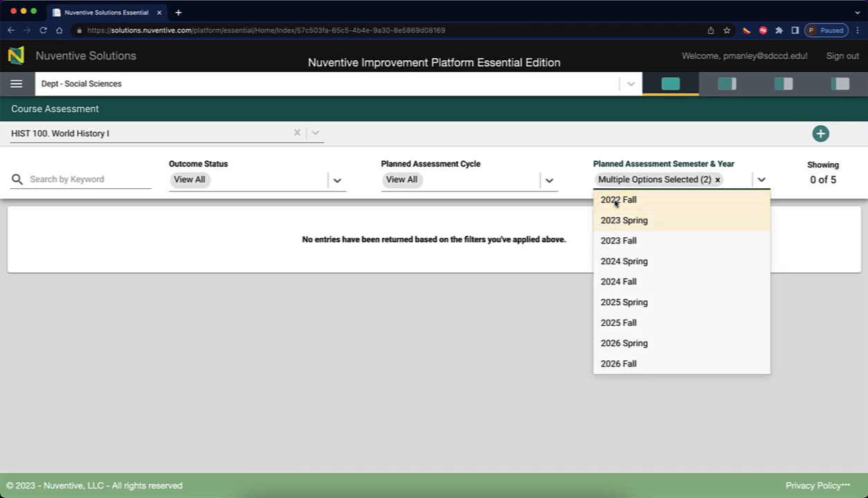
{"action": "left_click", "coordinate": [717, 179]}
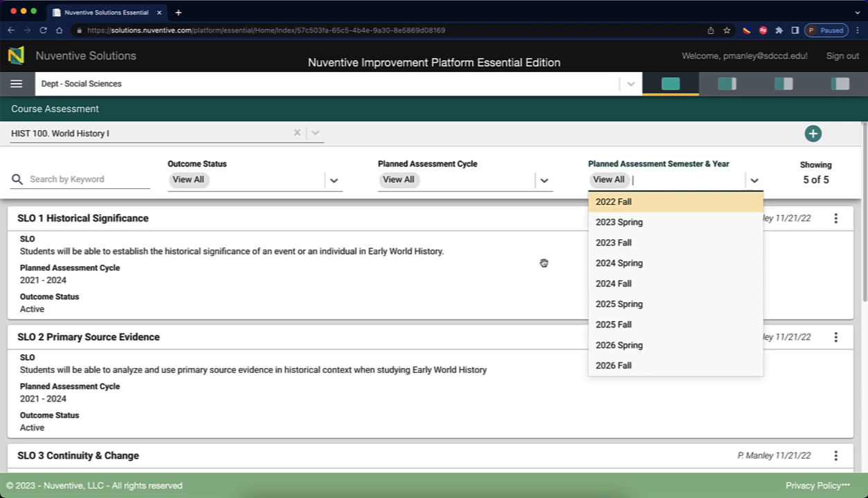
{"action": "left_click", "coordinate": [755, 181]}
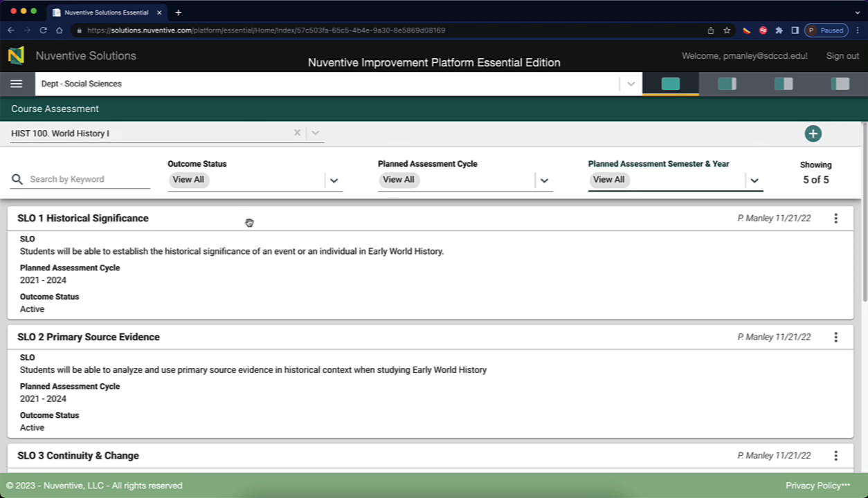
{"action": "scroll", "coordinate": [261, 255], "scroll_direction": "down", "scroll_amount": 3}
{"action": "scroll", "coordinate": [262, 259], "scroll_direction": "down", "scroll_amount": 2}
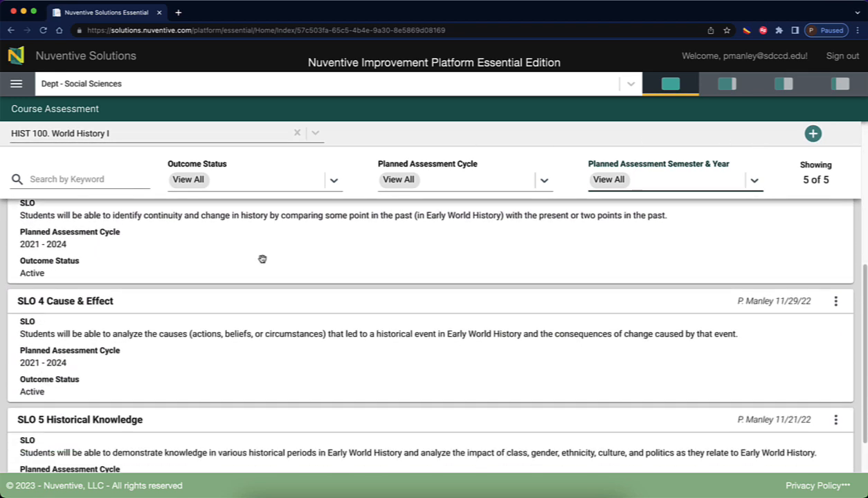
{"action": "scroll", "coordinate": [263, 259], "scroll_direction": "up", "scroll_amount": 5}
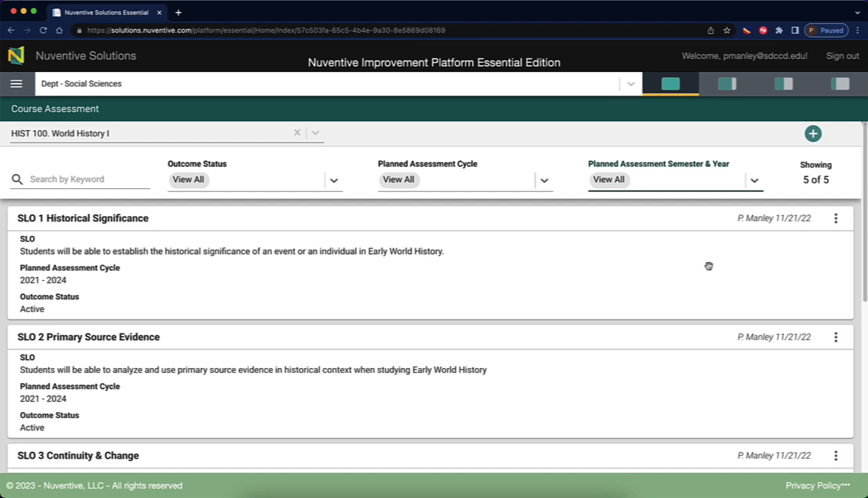
Open SLO 1 Historical Significance, then switch the record to SLO 2 Primary Source Evidence.
{"action": "left_click", "coordinate": [834, 218]}
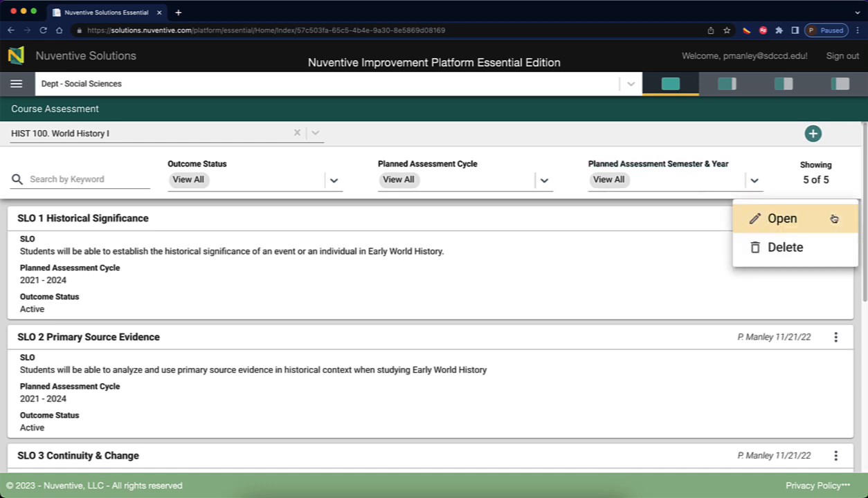
{"action": "left_click", "coordinate": [766, 218]}
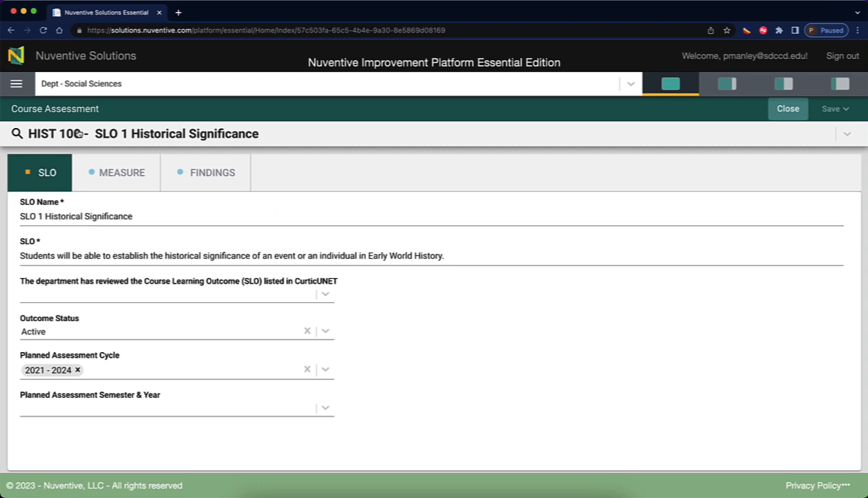
{"action": "left_click", "coordinate": [260, 135]}
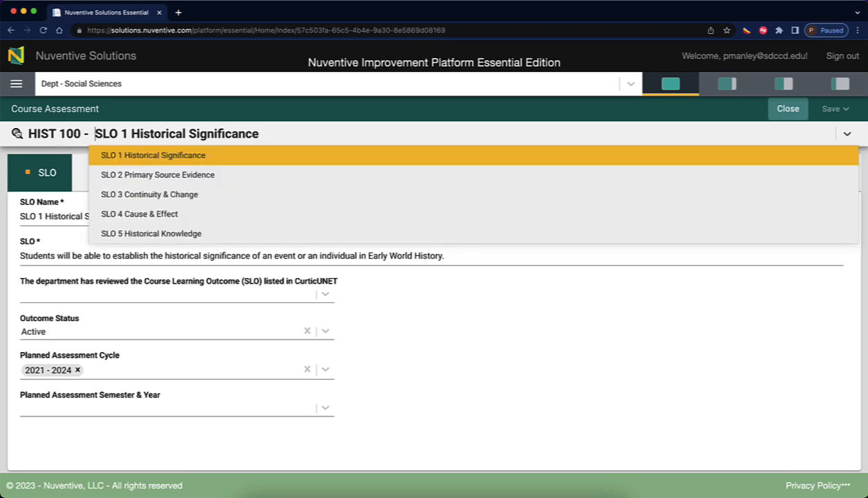
{"action": "left_click", "coordinate": [175, 176]}
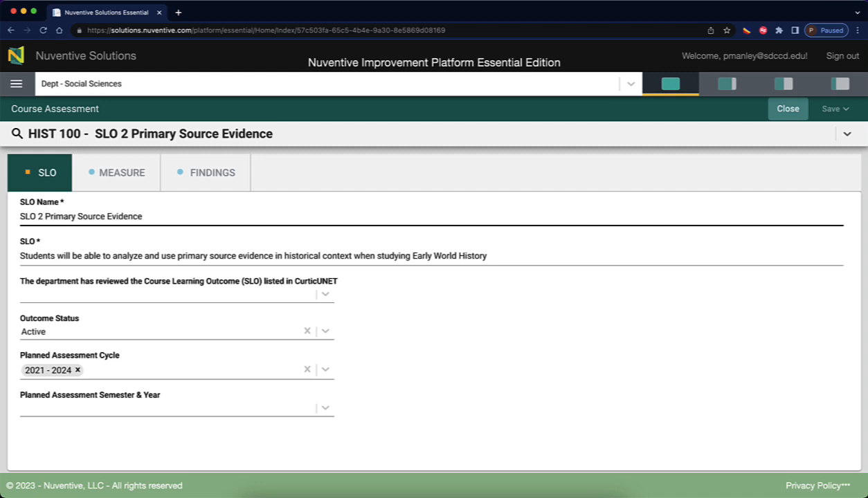
Delete the '2' from the SLO Name so it reads 'SLO Primary Source Evidence'.
{"action": "key", "text": "BackSpace"}
{"action": "key", "text": "BackSpace"}
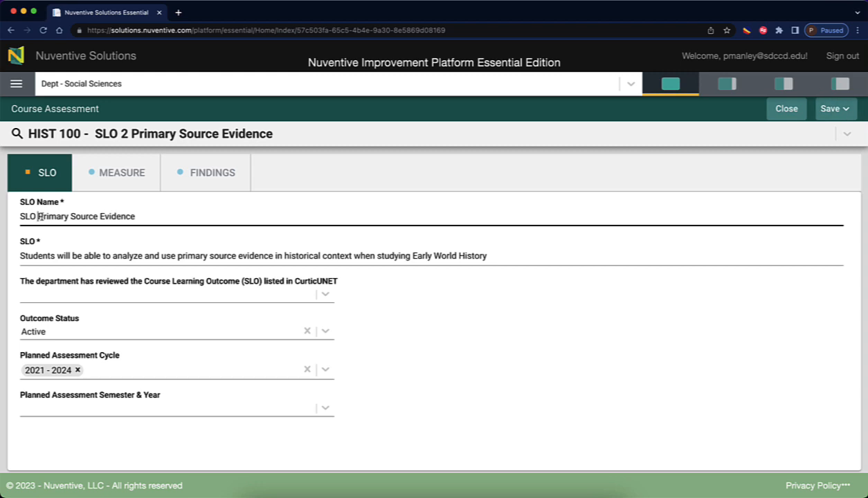
{"action": "left_click", "coordinate": [148, 215]}
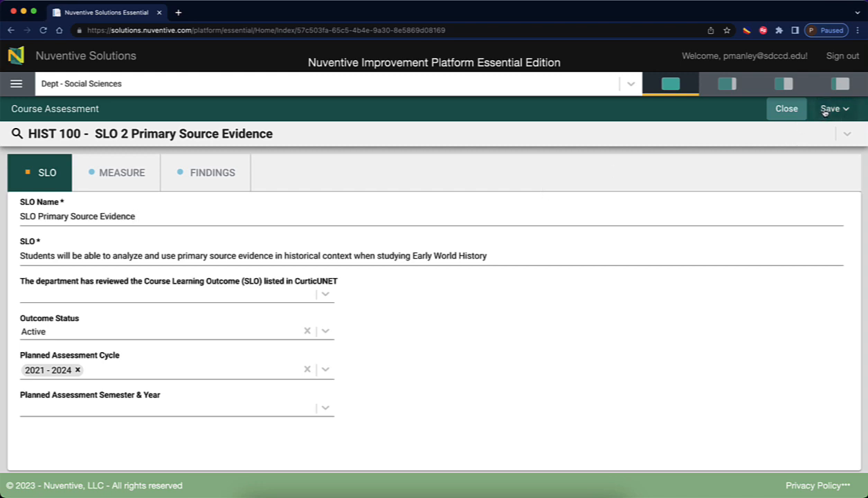
{"action": "left_click", "coordinate": [187, 206]}
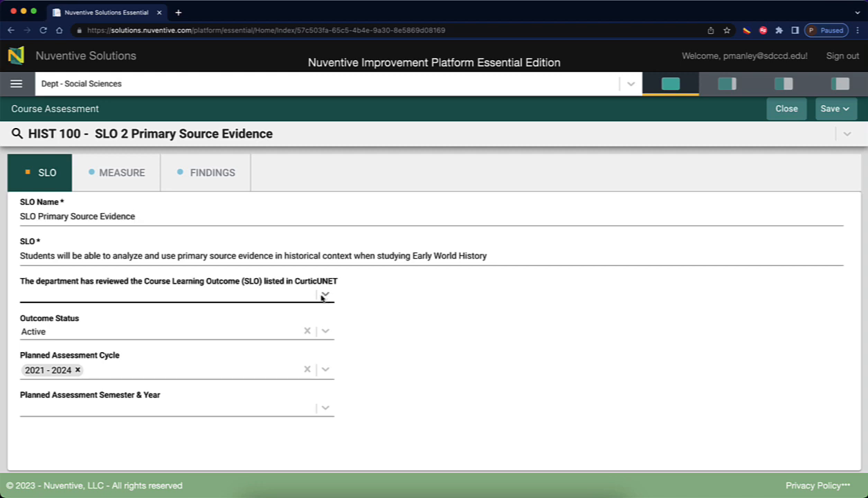
{"action": "left_click", "coordinate": [325, 296]}
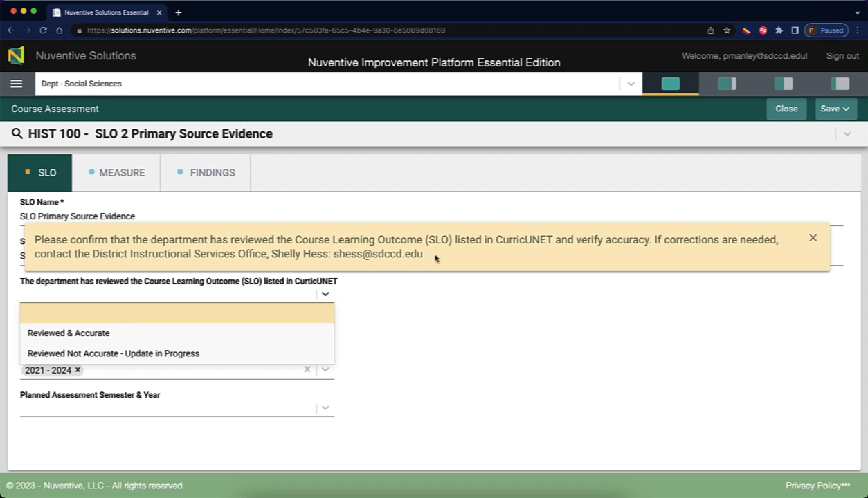
{"action": "left_click", "coordinate": [86, 333]}
{"action": "left_click", "coordinate": [812, 237]}
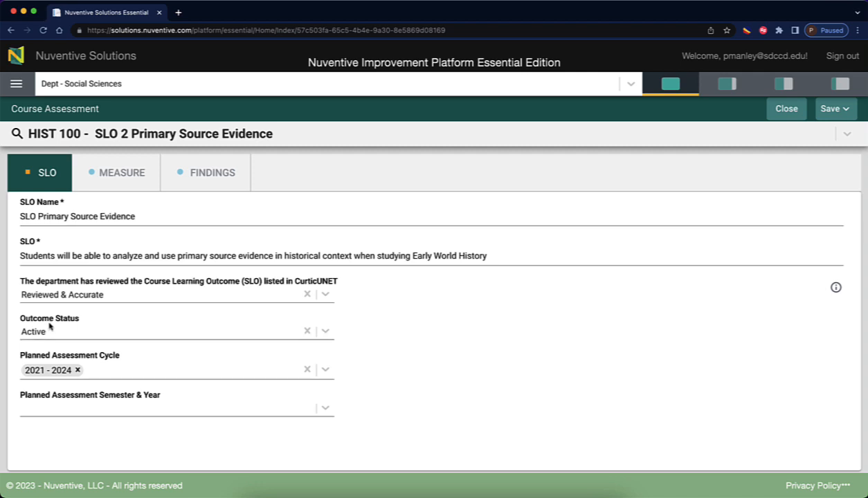
{"action": "left_click", "coordinate": [323, 332]}
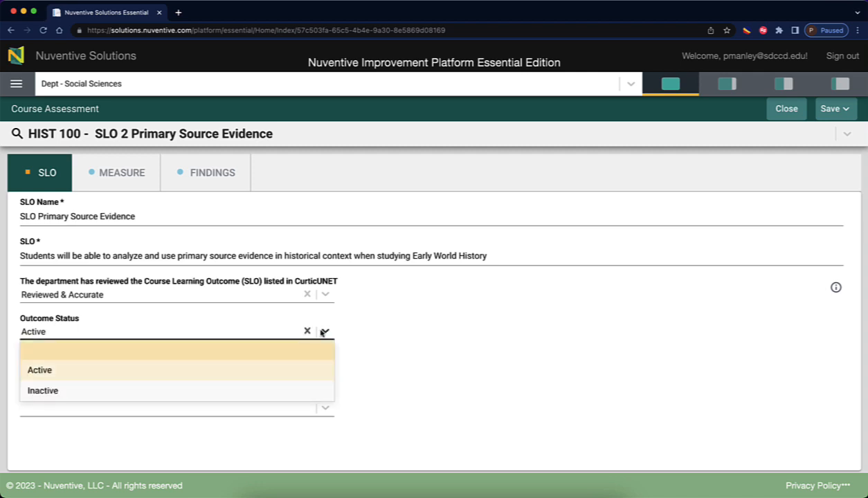
{"action": "left_click", "coordinate": [394, 326]}
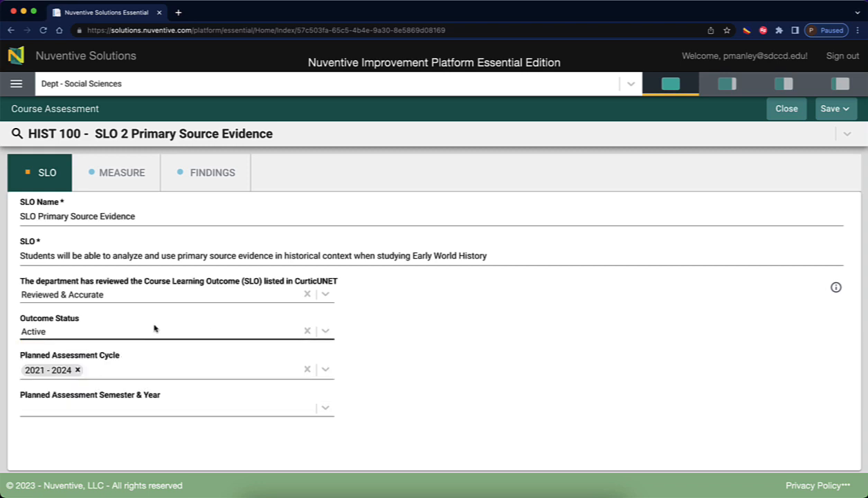
{"action": "left_click", "coordinate": [34, 249]}
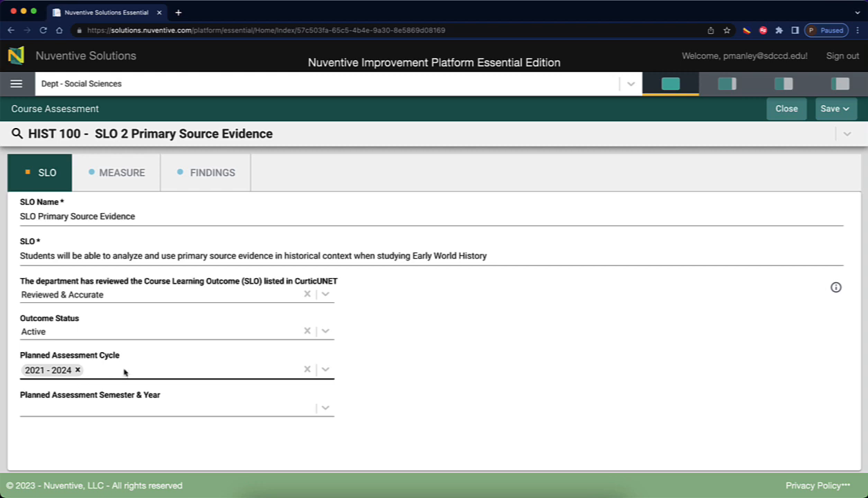
{"action": "left_click", "coordinate": [325, 370]}
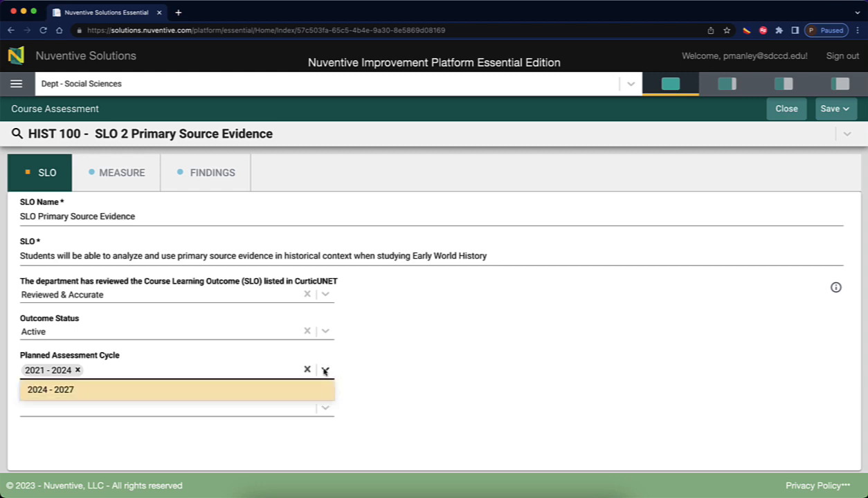
{"action": "left_click", "coordinate": [51, 392]}
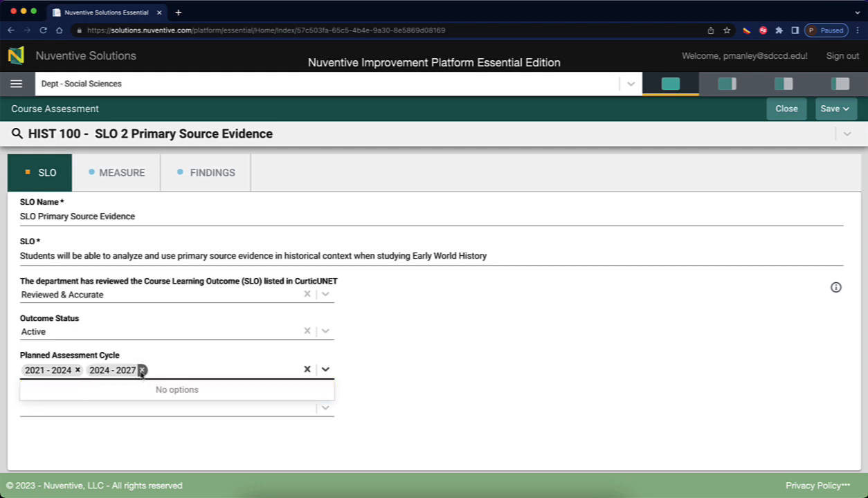
{"action": "left_click", "coordinate": [77, 370]}
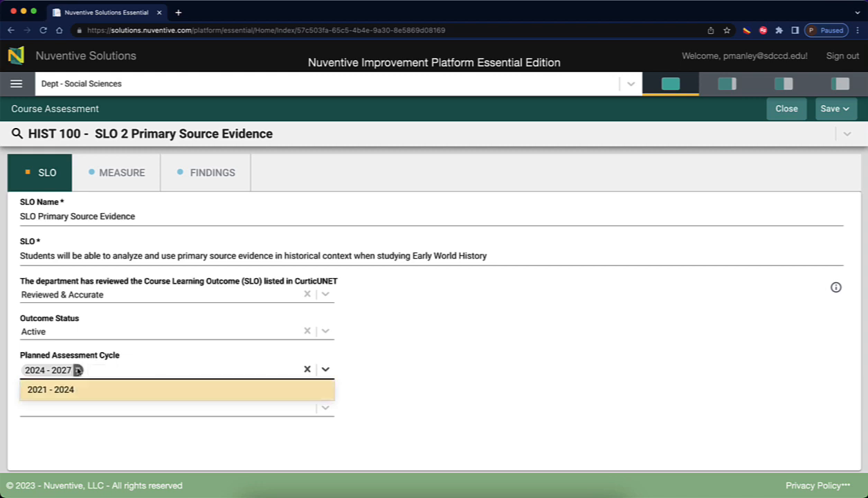
{"action": "left_click", "coordinate": [64, 387]}
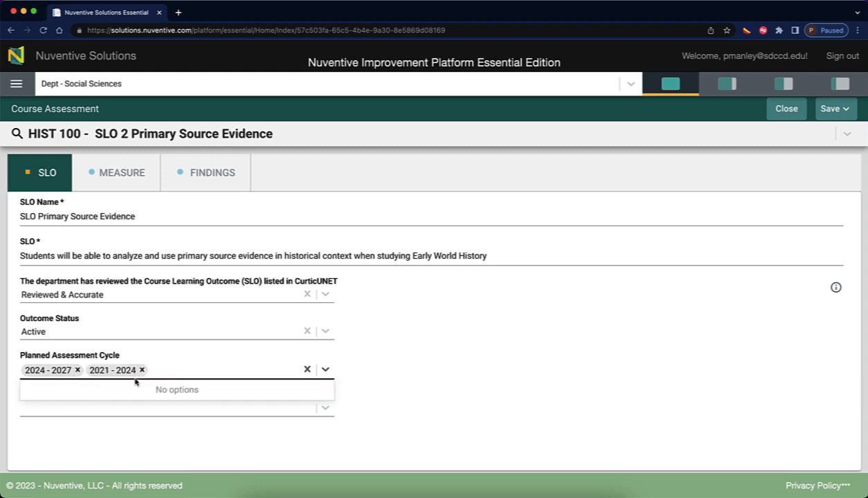
{"action": "left_click", "coordinate": [77, 371]}
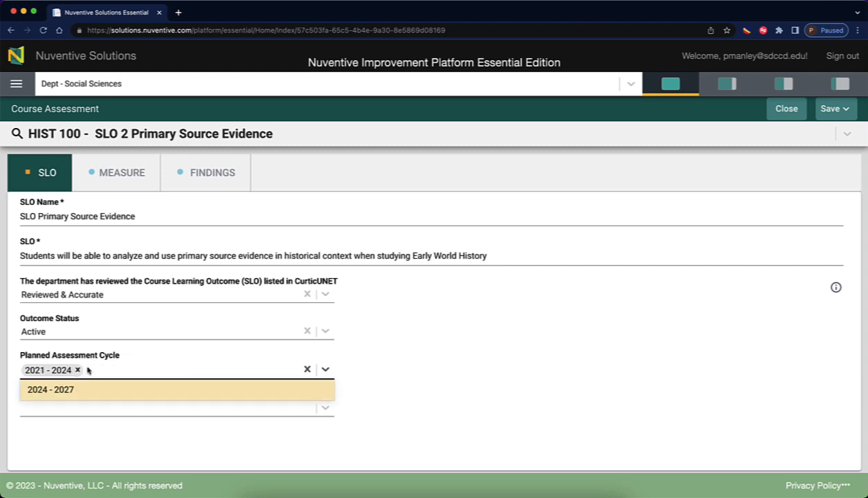
{"action": "left_click", "coordinate": [393, 359]}
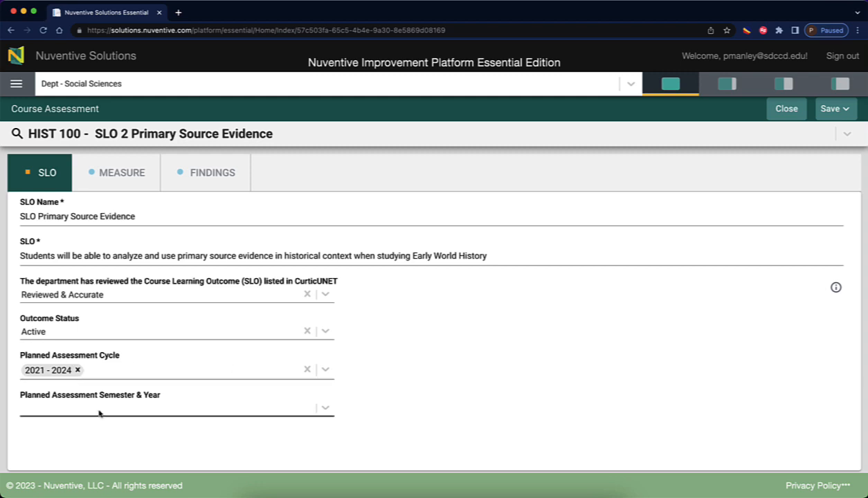
Choose 2023 Spring as SLO 2's Planned Assessment Semester & Year.
{"action": "left_click", "coordinate": [325, 409]}
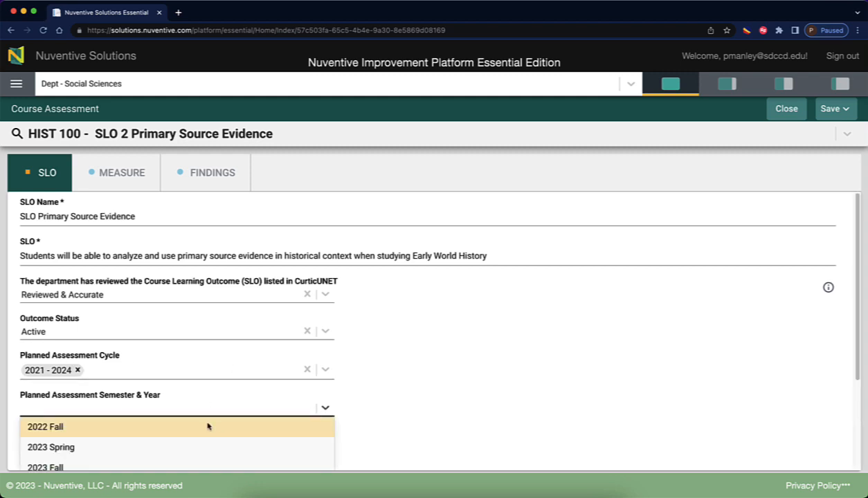
{"action": "scroll", "coordinate": [207, 424], "scroll_direction": "down", "scroll_amount": 3}
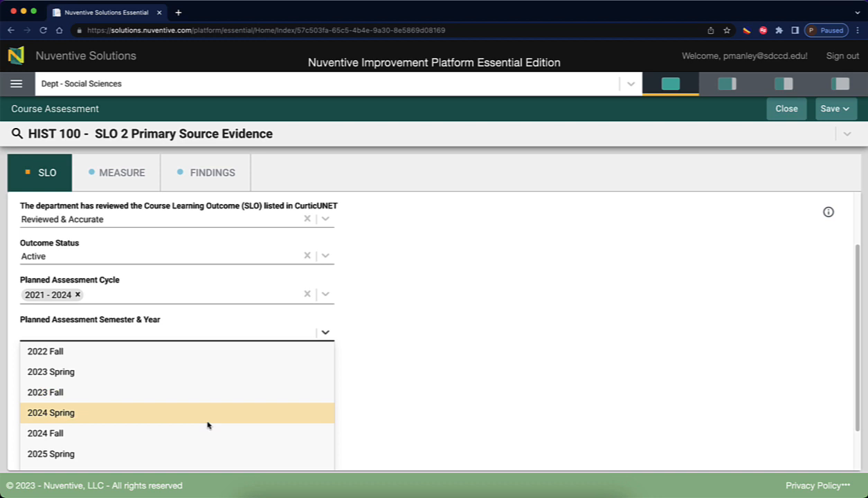
{"action": "scroll", "coordinate": [208, 424], "scroll_direction": "up", "scroll_amount": 3}
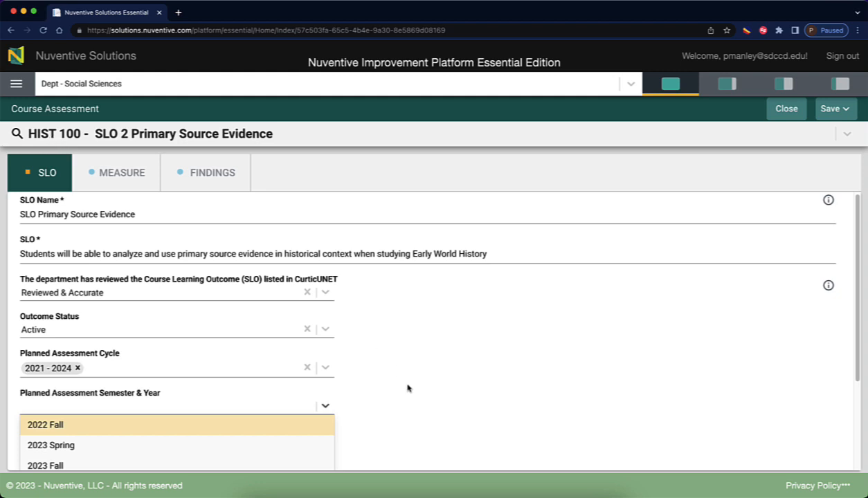
{"action": "scroll", "coordinate": [231, 434], "scroll_direction": "down", "scroll_amount": 5}
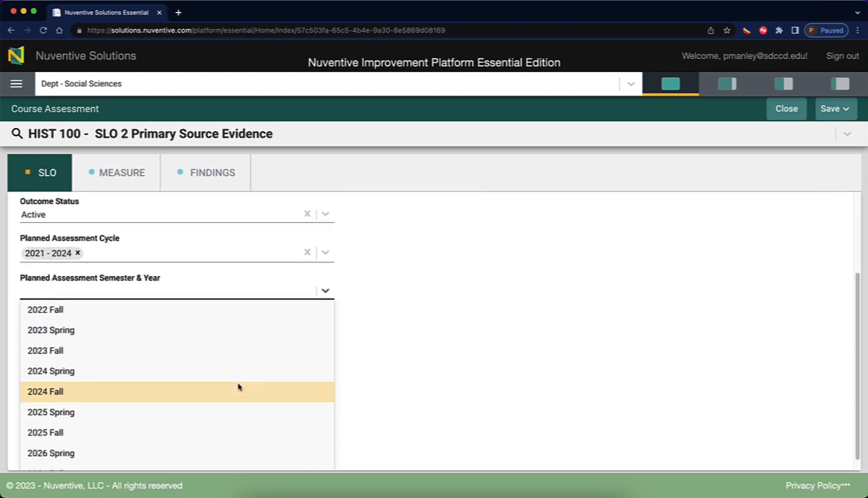
{"action": "left_click", "coordinate": [53, 332]}
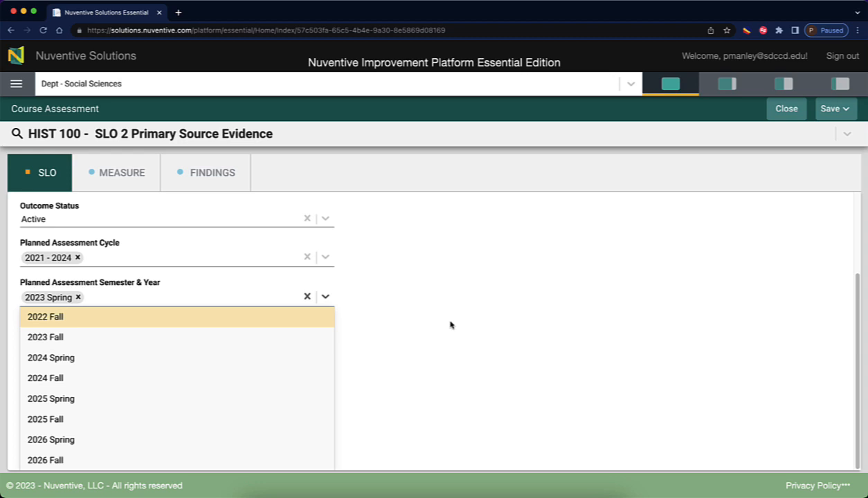
{"action": "left_click", "coordinate": [325, 297]}
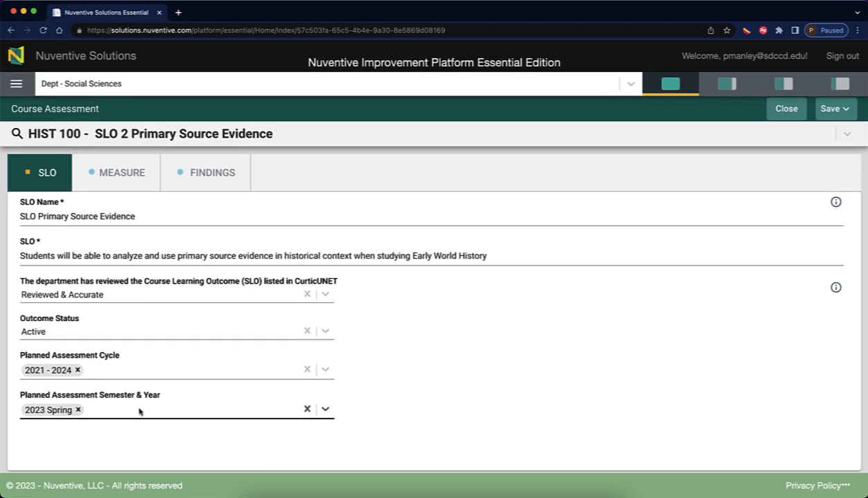
Save & Close the SLO 2 record and dismiss the success notice.
{"action": "left_click", "coordinate": [834, 109]}
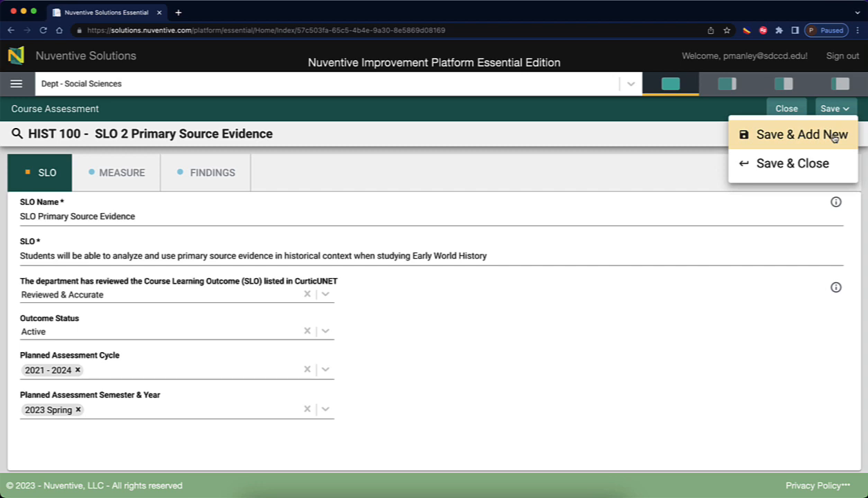
{"action": "left_click", "coordinate": [807, 166]}
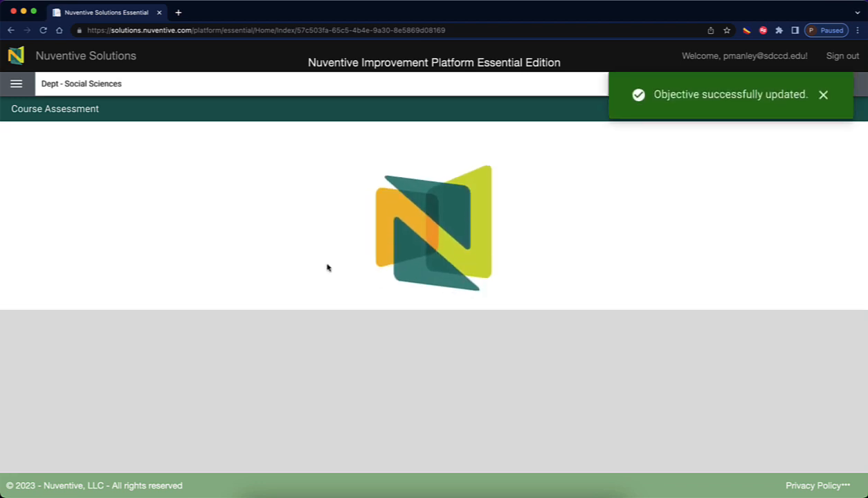
{"action": "left_click", "coordinate": [823, 95]}
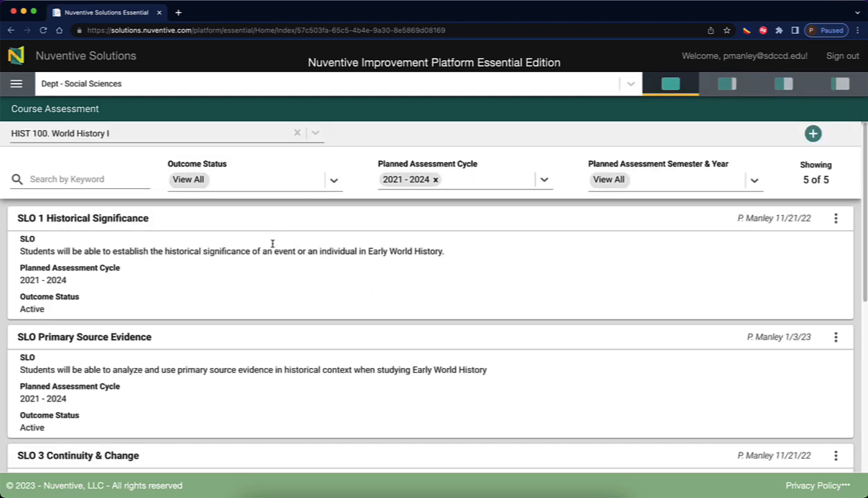
Review the HIST 100 SLO list and open SLO 1 Historical Significance for editing.
{"action": "scroll", "coordinate": [259, 332], "scroll_direction": "down", "scroll_amount": 3}
{"action": "scroll", "coordinate": [259, 358], "scroll_direction": "down", "scroll_amount": 1}
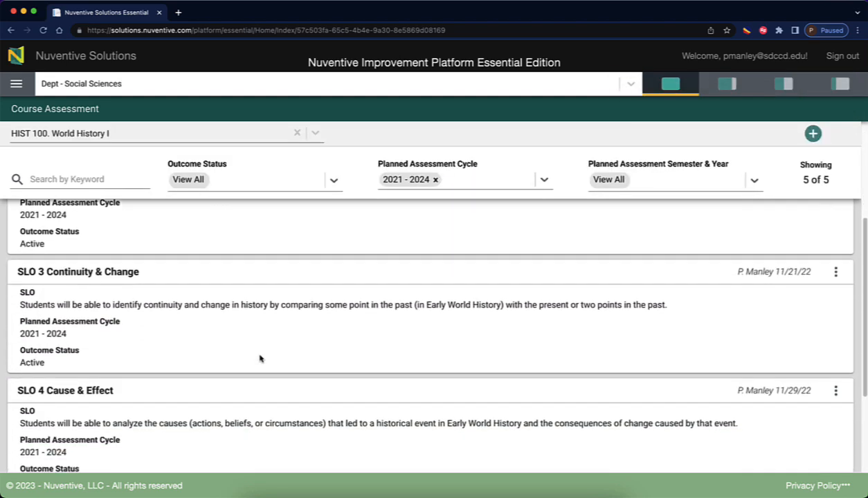
{"action": "scroll", "coordinate": [260, 358], "scroll_direction": "up", "scroll_amount": 3}
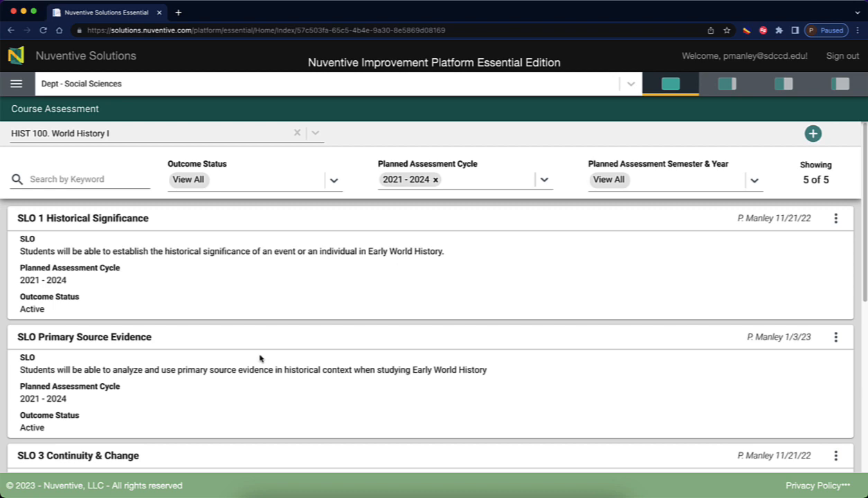
{"action": "scroll", "coordinate": [229, 342], "scroll_direction": "down", "scroll_amount": 3}
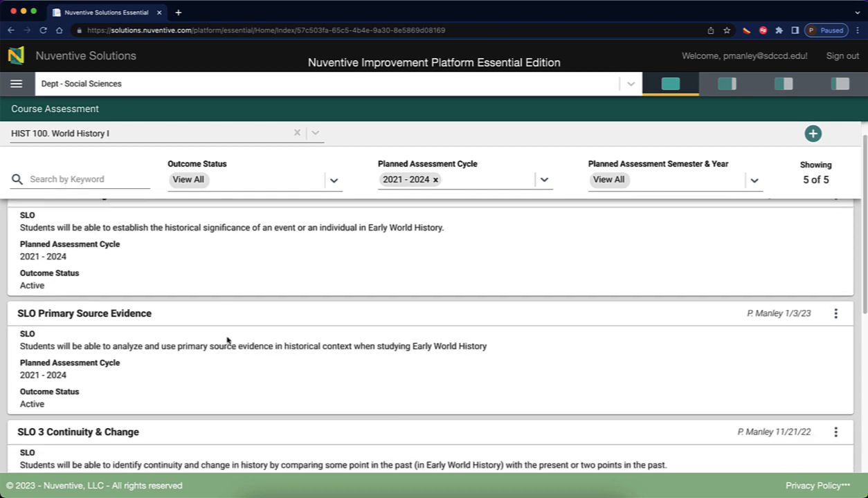
{"action": "scroll", "coordinate": [229, 340], "scroll_direction": "down", "scroll_amount": 6}
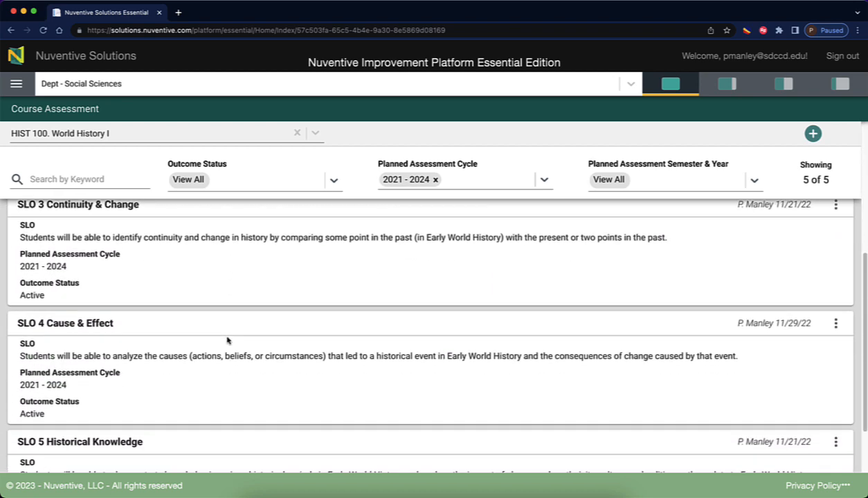
{"action": "scroll", "coordinate": [228, 340], "scroll_direction": "up", "scroll_amount": 9}
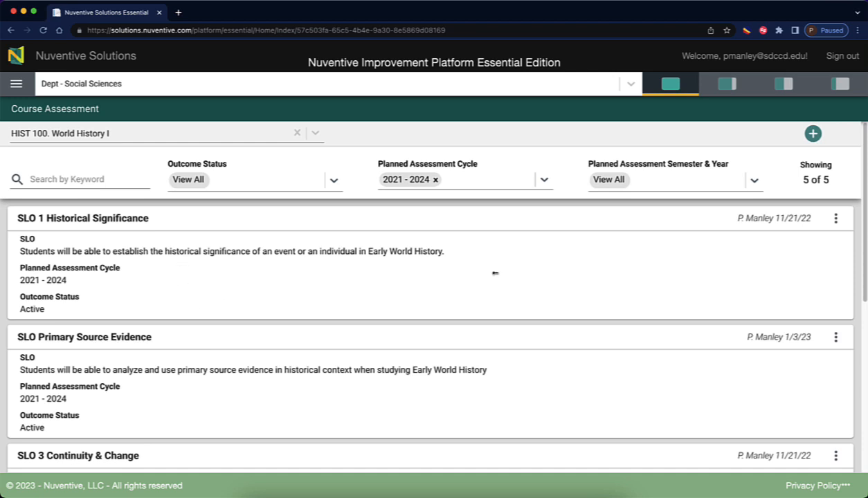
{"action": "left_click", "coordinate": [835, 219]}
{"action": "left_click", "coordinate": [767, 219]}
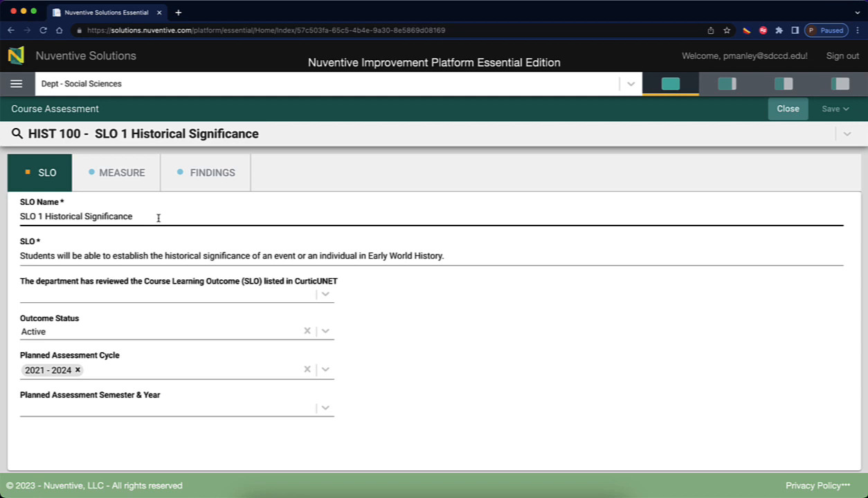
Remove the '1' from SLO 1's name, mark it Reviewed & Accurate, and set 2023 Spring.
{"action": "left_click", "coordinate": [46, 216]}
{"action": "key", "text": "BackSpace"}
{"action": "key", "text": "BackSpace"}
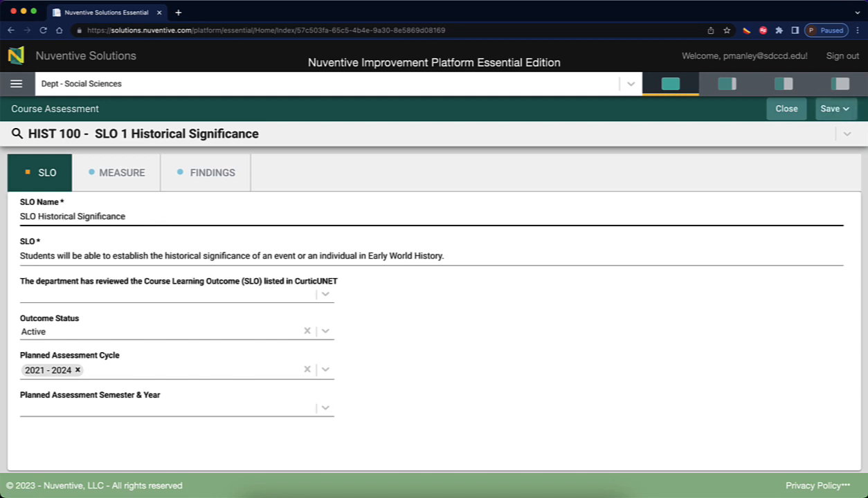
{"action": "left_click", "coordinate": [68, 258]}
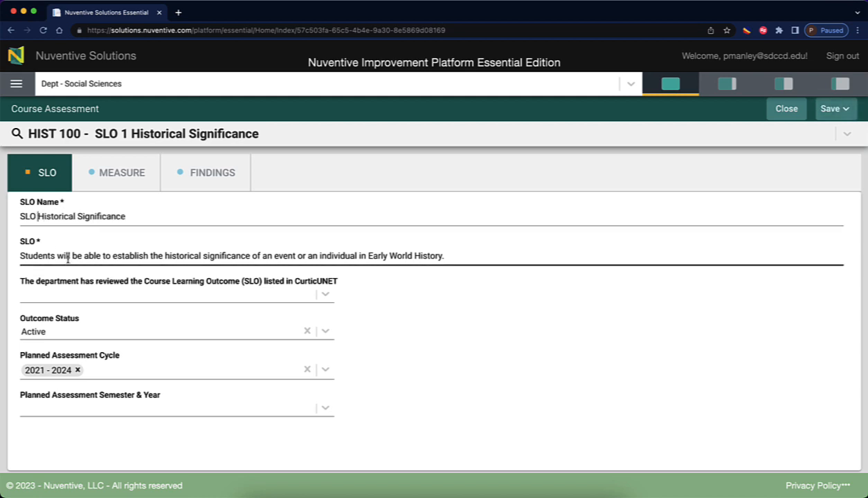
{"action": "left_click", "coordinate": [324, 295]}
{"action": "left_click", "coordinate": [199, 333]}
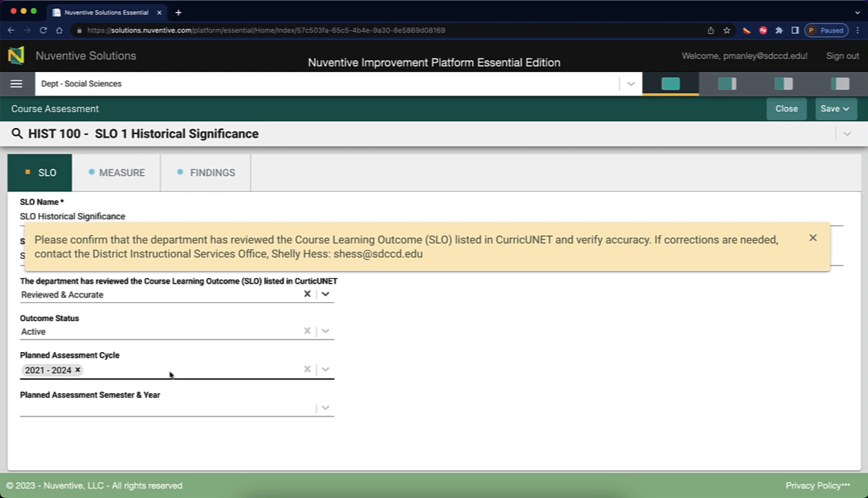
{"action": "left_click", "coordinate": [325, 410]}
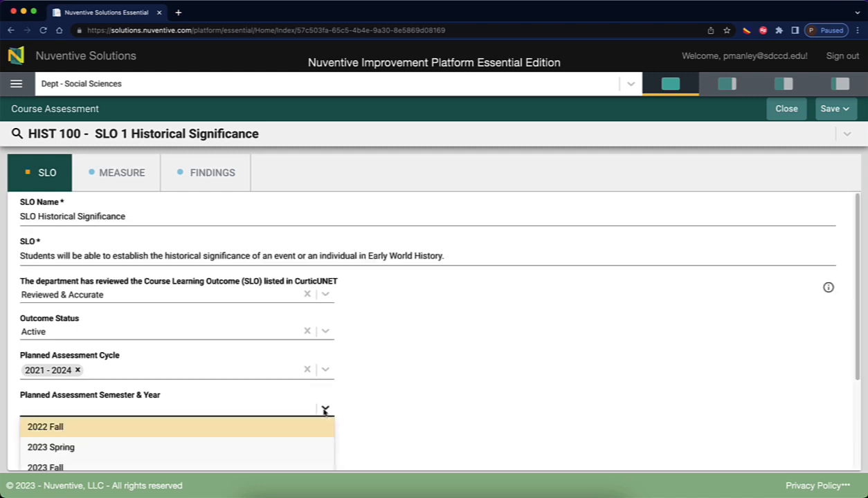
{"action": "left_click", "coordinate": [69, 448]}
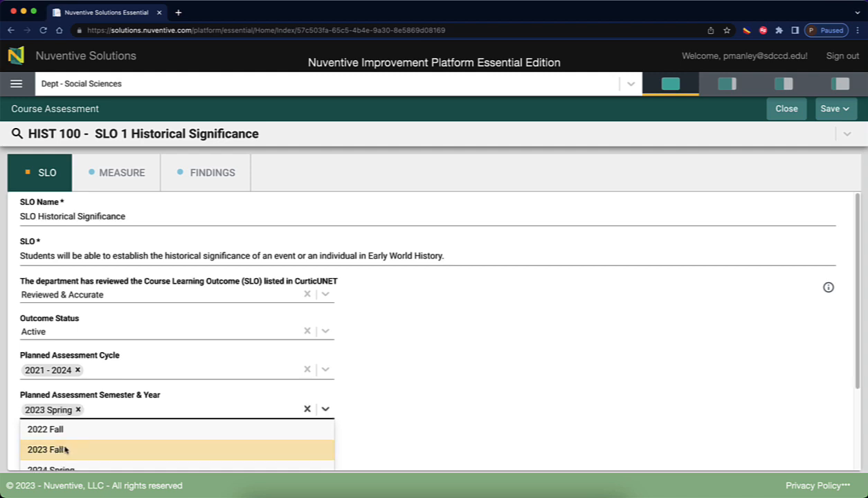
{"action": "left_click", "coordinate": [386, 391]}
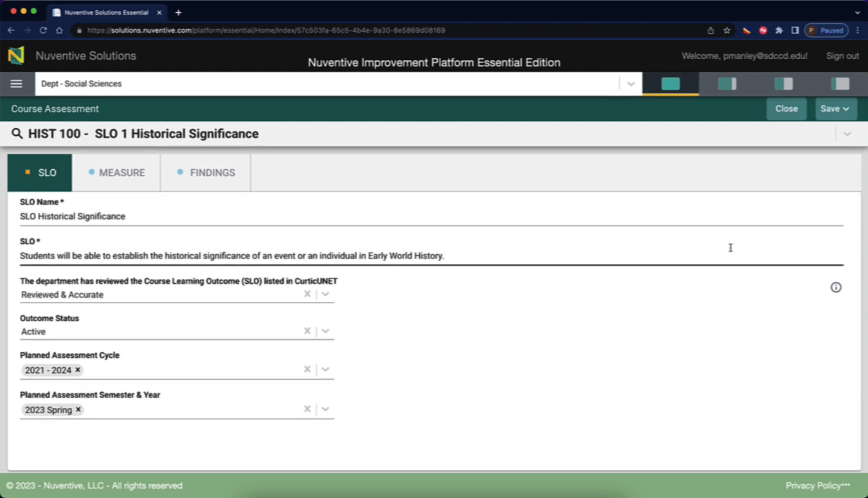
Save SLO Historical Significance, close it, and scroll the list to SLO 3 Continuity & Change.
{"action": "left_click", "coordinate": [828, 109]}
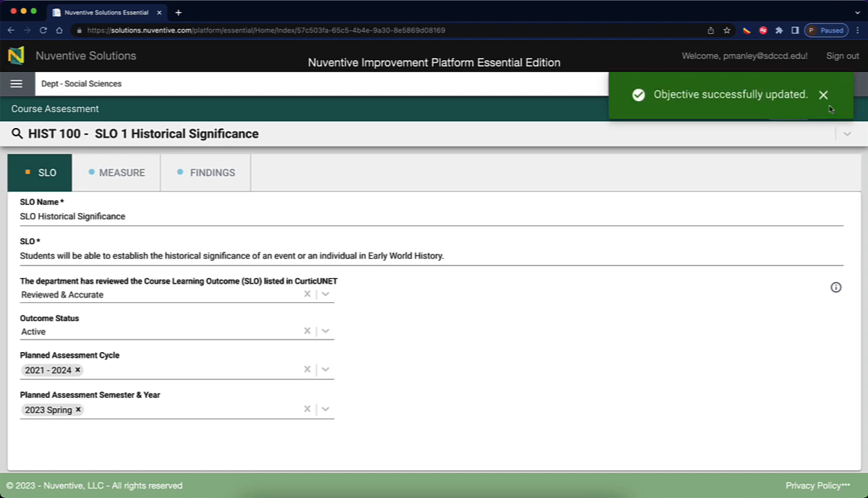
{"action": "left_click", "coordinate": [822, 95]}
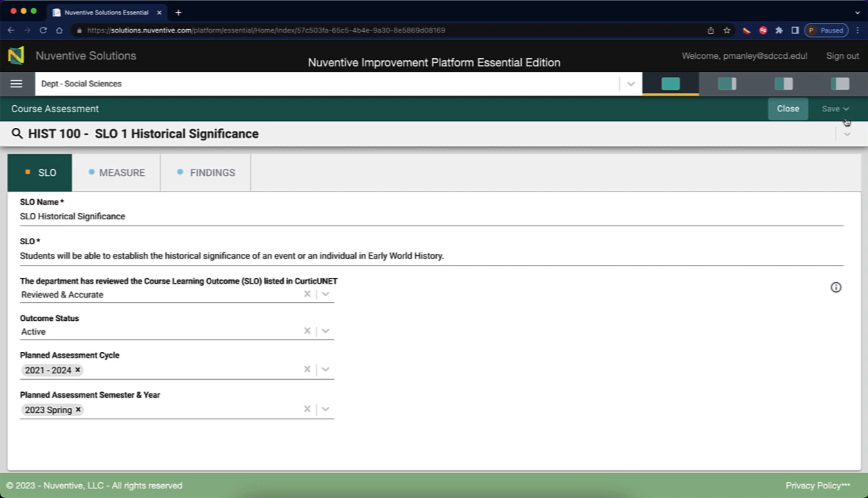
{"action": "left_click", "coordinate": [796, 111]}
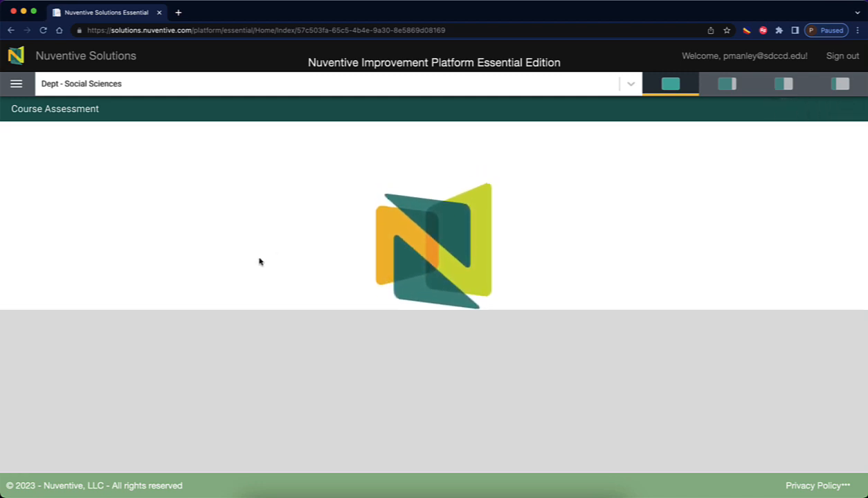
{"action": "scroll", "coordinate": [180, 388], "scroll_direction": "down", "scroll_amount": 5}
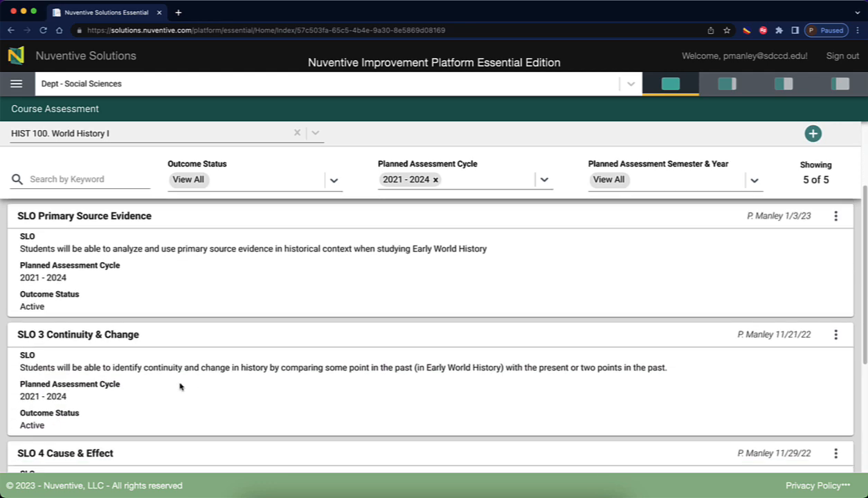
{"action": "scroll", "coordinate": [180, 393], "scroll_direction": "up", "scroll_amount": 5}
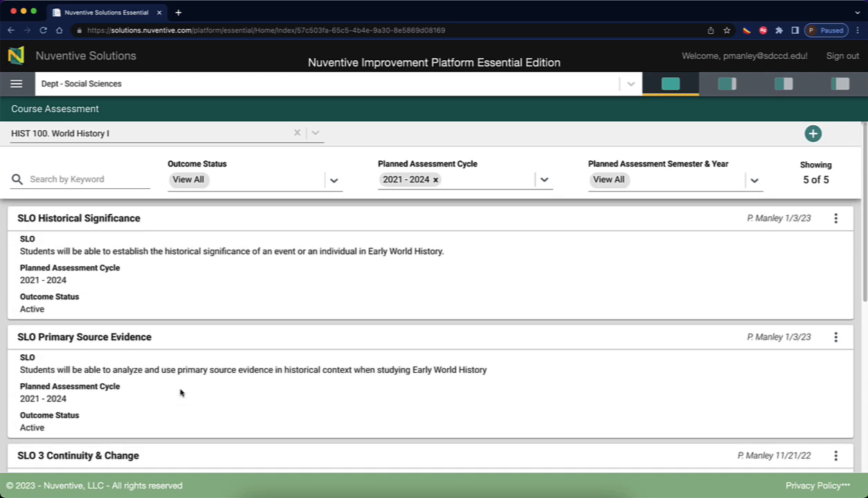
{"action": "scroll", "coordinate": [179, 393], "scroll_direction": "down", "scroll_amount": 3}
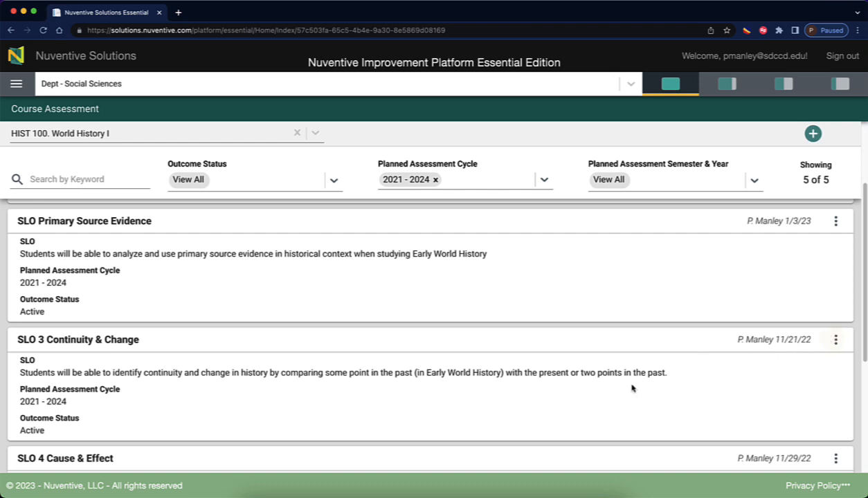
Open SLO 3 Continuity & Change and delete the '3' from its name.
{"action": "left_click", "coordinate": [264, 401]}
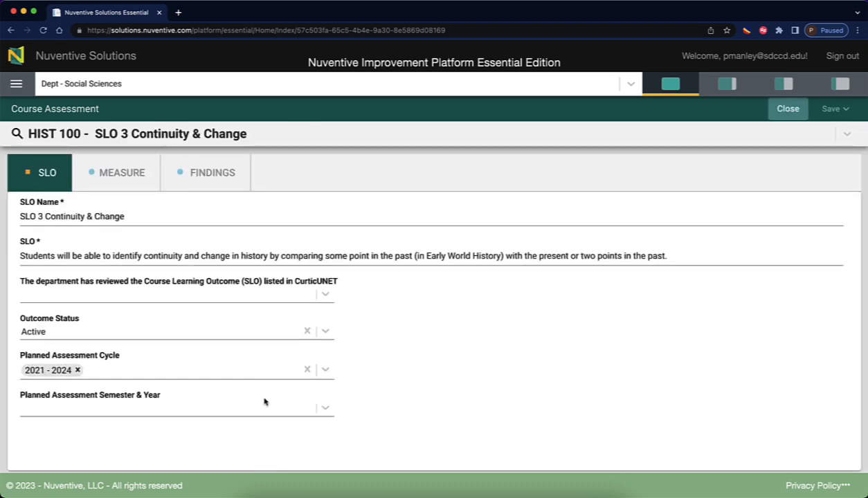
{"action": "left_click", "coordinate": [46, 216]}
{"action": "key", "text": "BackSpace"}
{"action": "key", "text": "BackSpace"}
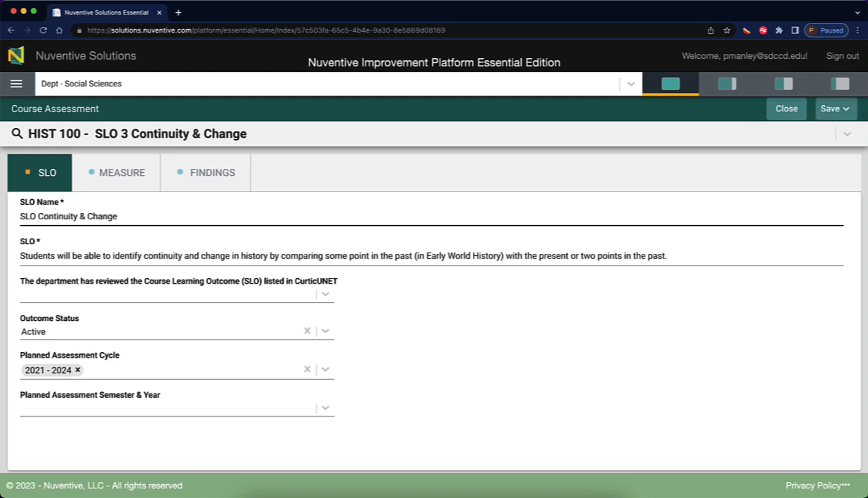
Mark SLO 3 Reviewed & Accurate, plan it for 2023 Spring, and save.
{"action": "left_click", "coordinate": [315, 296]}
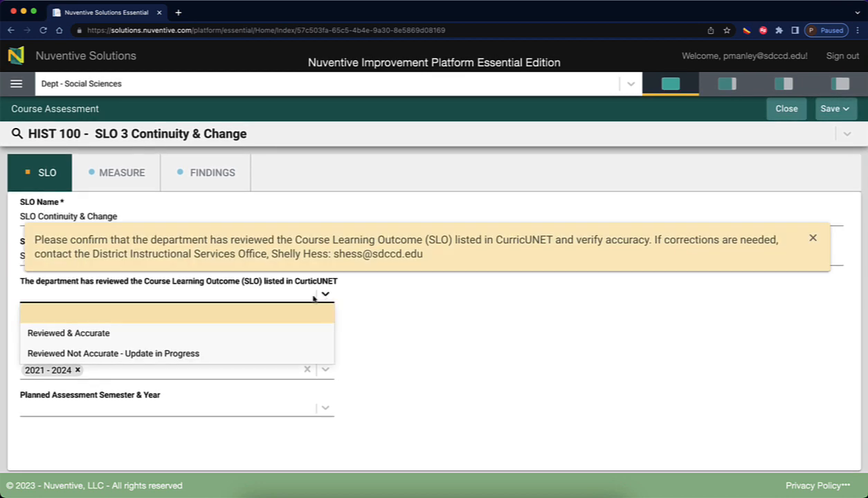
{"action": "left_click", "coordinate": [150, 332]}
{"action": "left_click", "coordinate": [812, 238]}
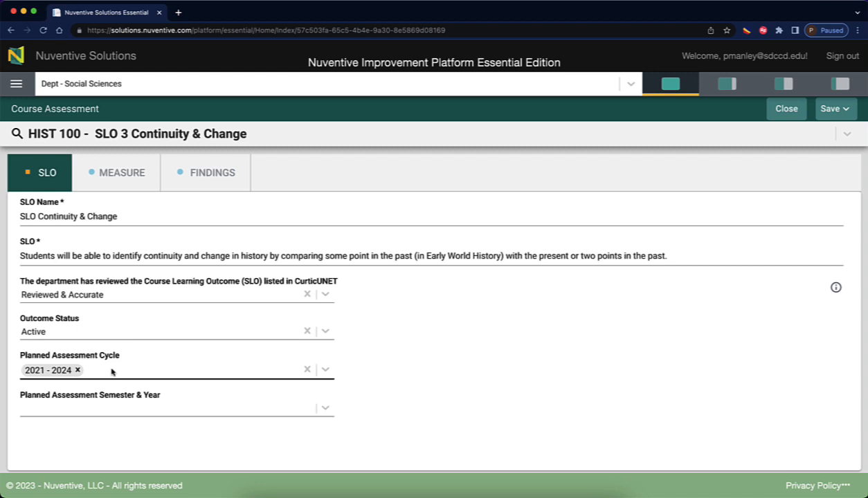
{"action": "left_click", "coordinate": [325, 408]}
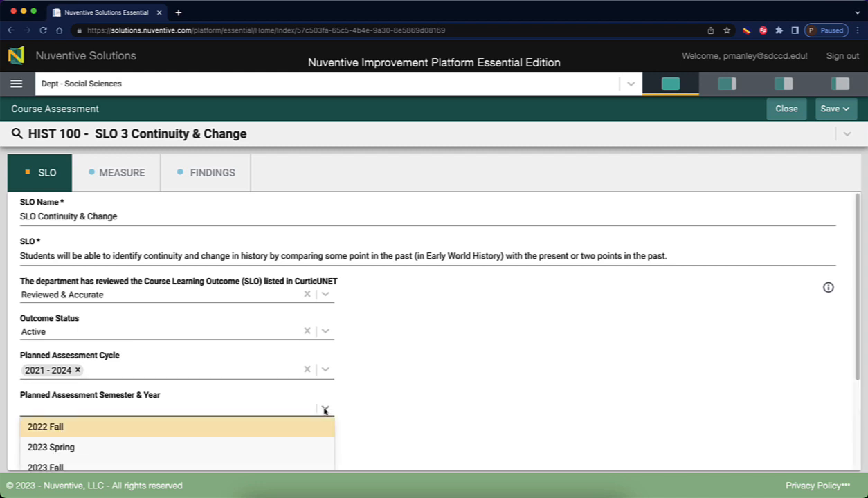
{"action": "left_click", "coordinate": [86, 454]}
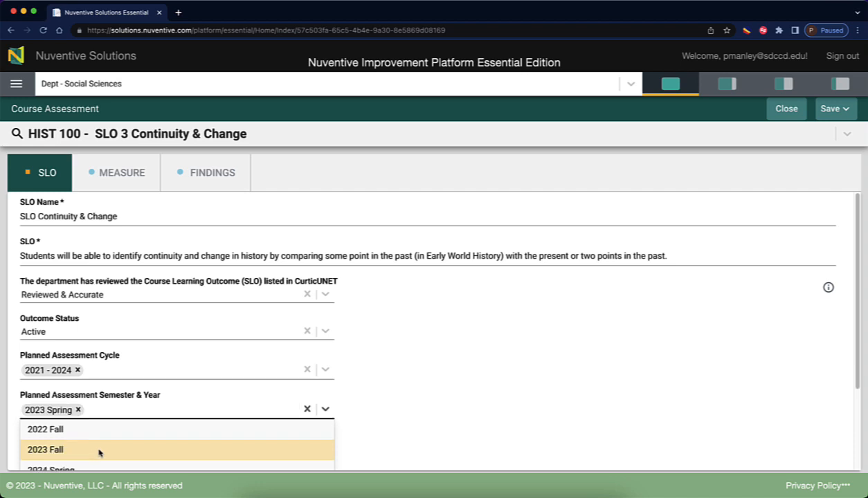
{"action": "left_click", "coordinate": [427, 405]}
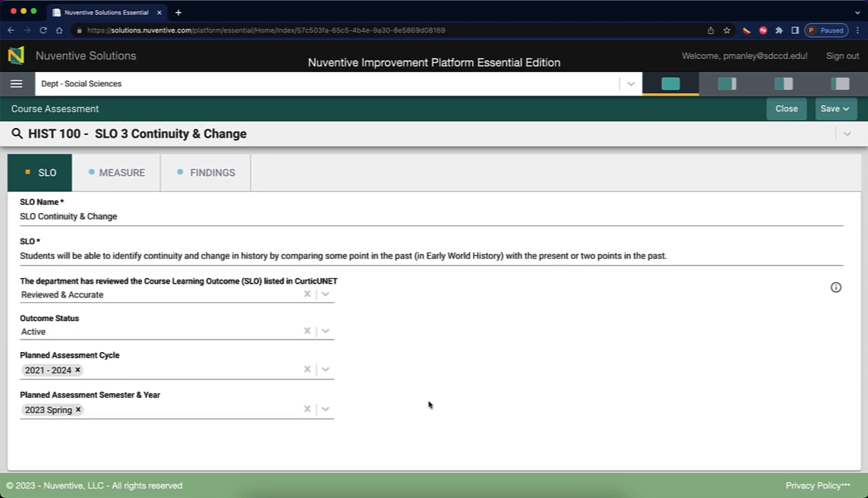
{"action": "left_click", "coordinate": [833, 109]}
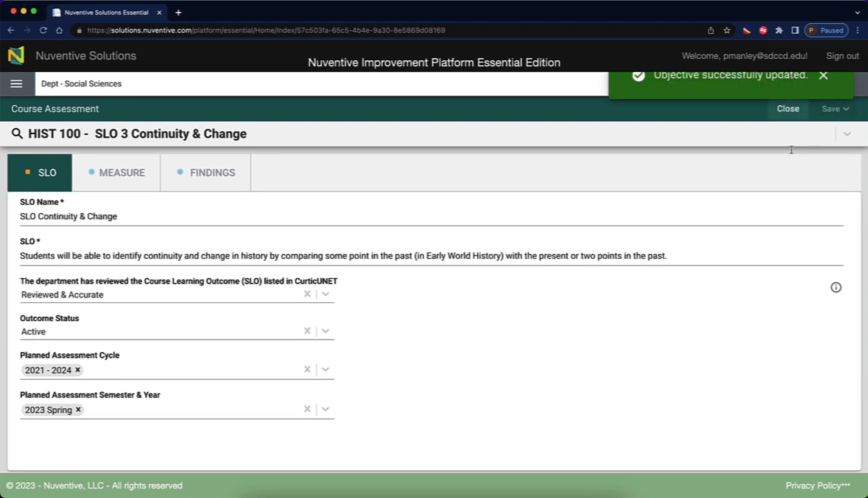
{"action": "left_click", "coordinate": [824, 94]}
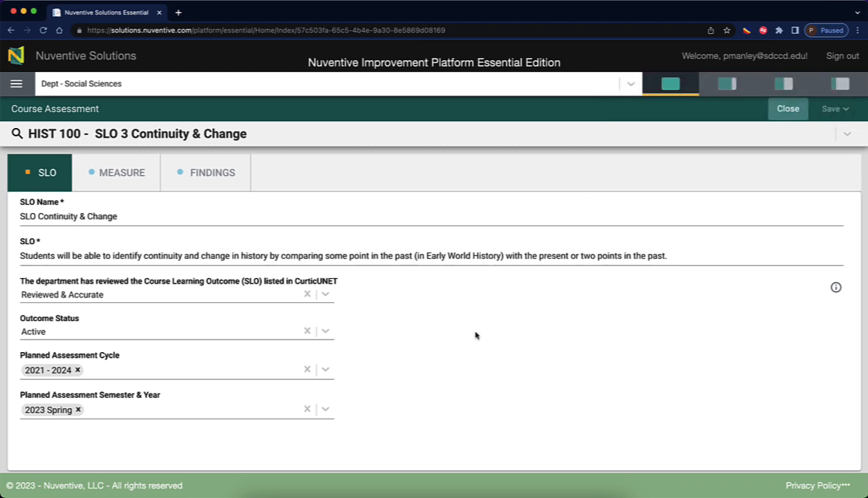
{"action": "left_click", "coordinate": [27, 221]}
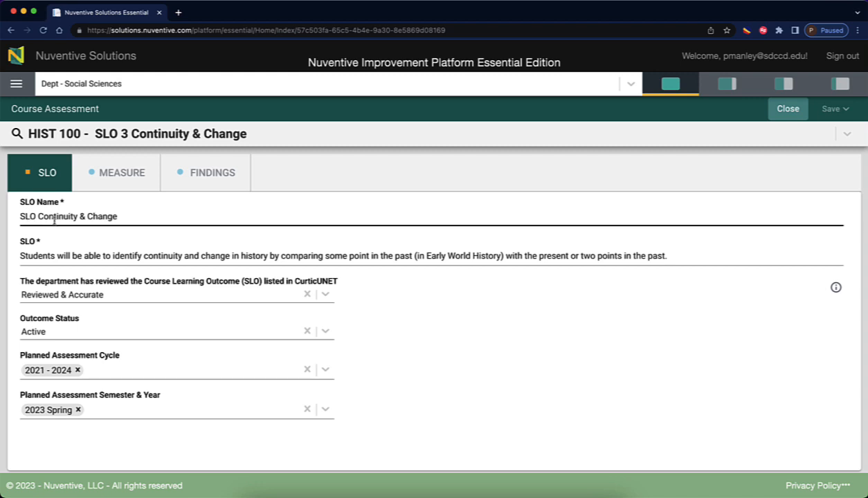
{"action": "left_click", "coordinate": [41, 255]}
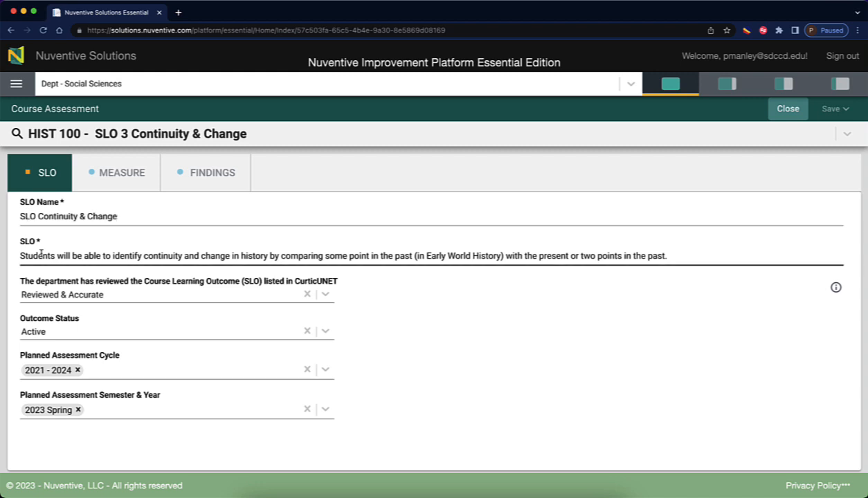
{"action": "key", "text": "Tab"}
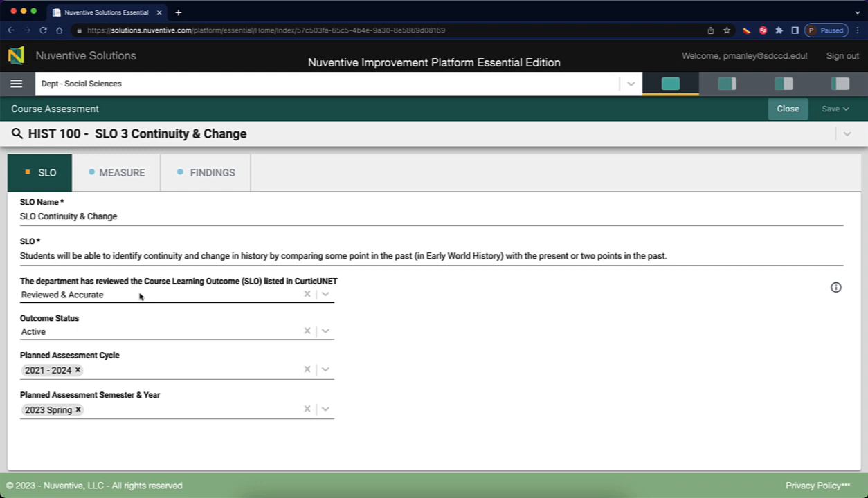
{"action": "key", "text": "Tab"}
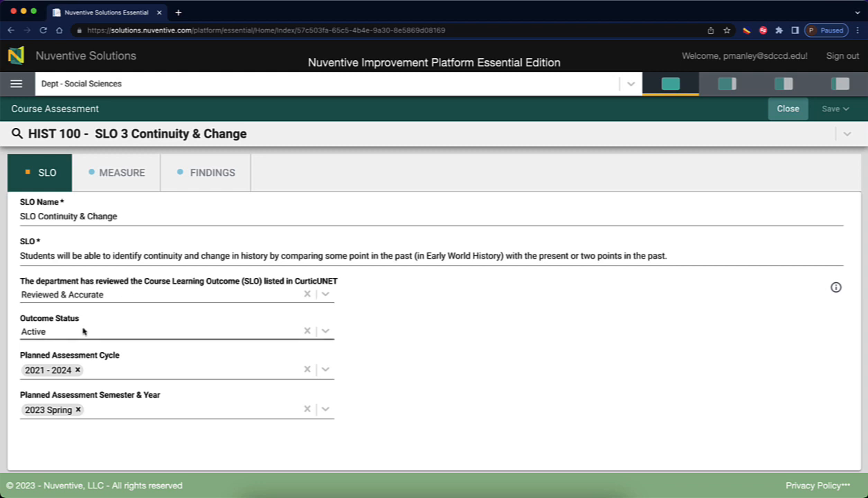
{"action": "key", "text": "Tab"}
{"action": "key", "text": "Tab"}
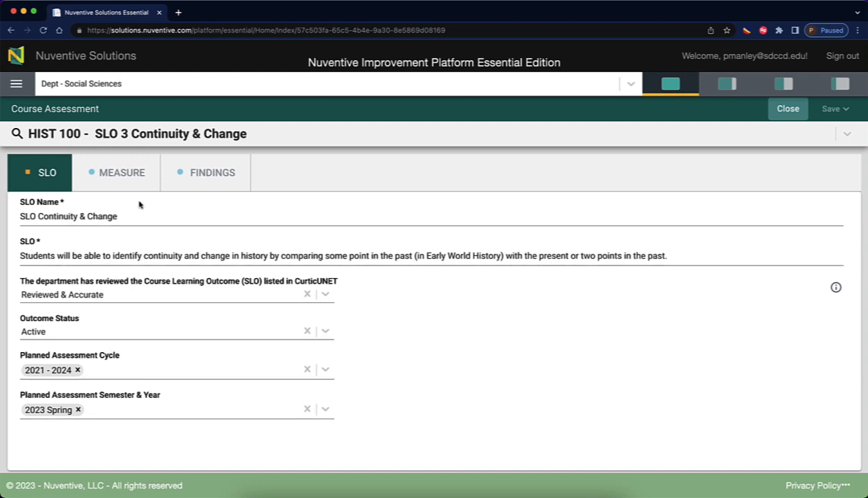
Open the measure list for SLO 3 Continuity & Change and start a new blank measure.
{"action": "left_click", "coordinate": [109, 175]}
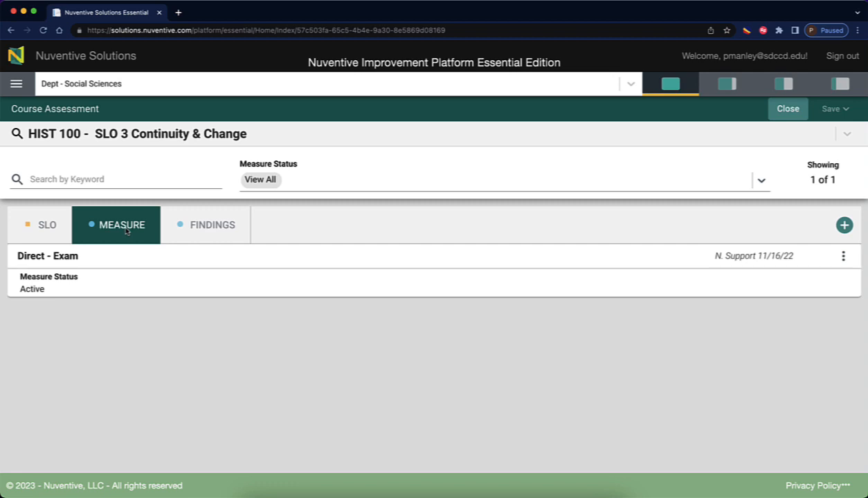
{"action": "left_click", "coordinate": [844, 226]}
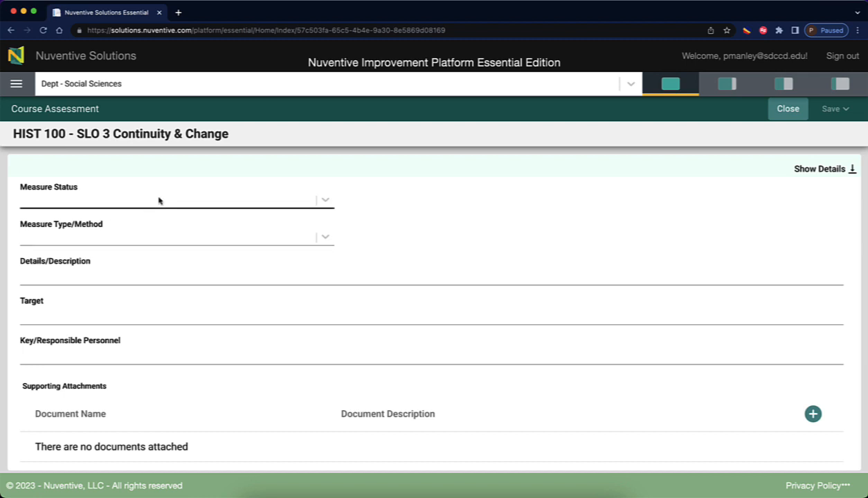
Set the new measure's status to Active and its type to Direct - Essay.
{"action": "left_click", "coordinate": [323, 200]}
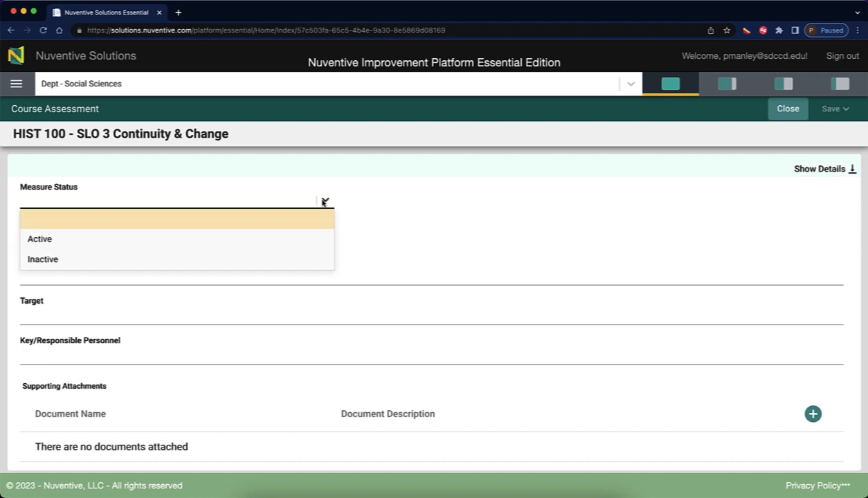
{"action": "left_click", "coordinate": [115, 240]}
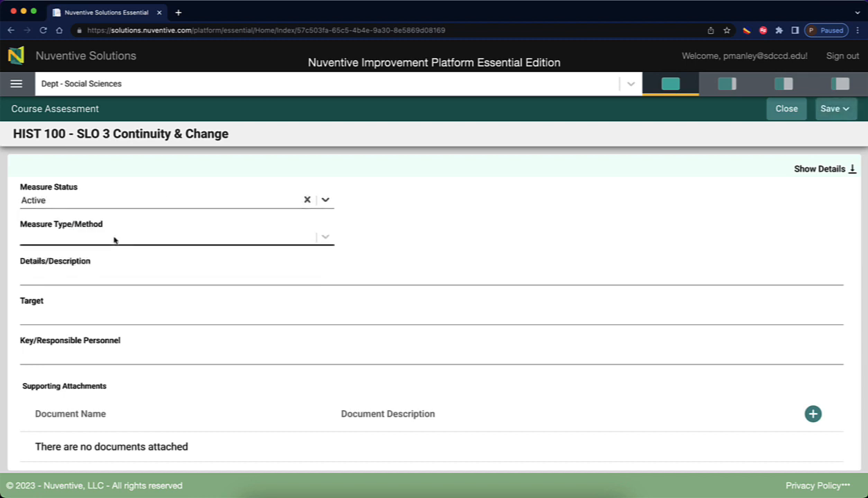
{"action": "left_click", "coordinate": [325, 238]}
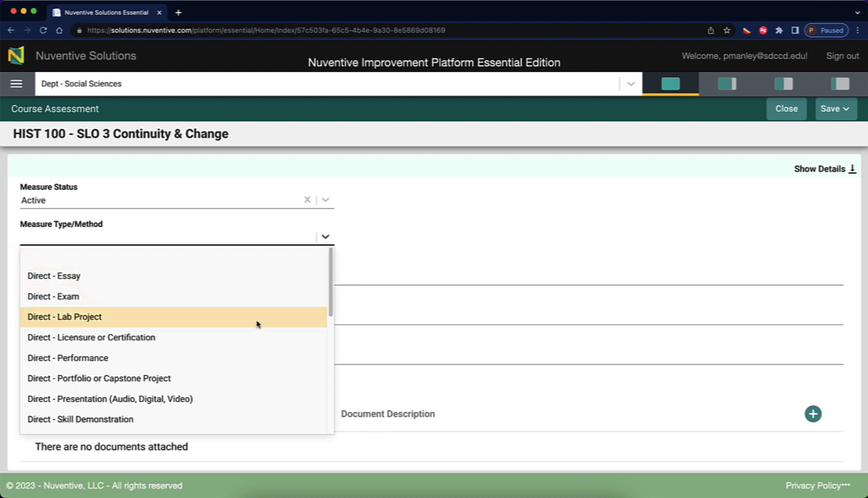
{"action": "scroll", "coordinate": [256, 344], "scroll_direction": "down", "scroll_amount": 5}
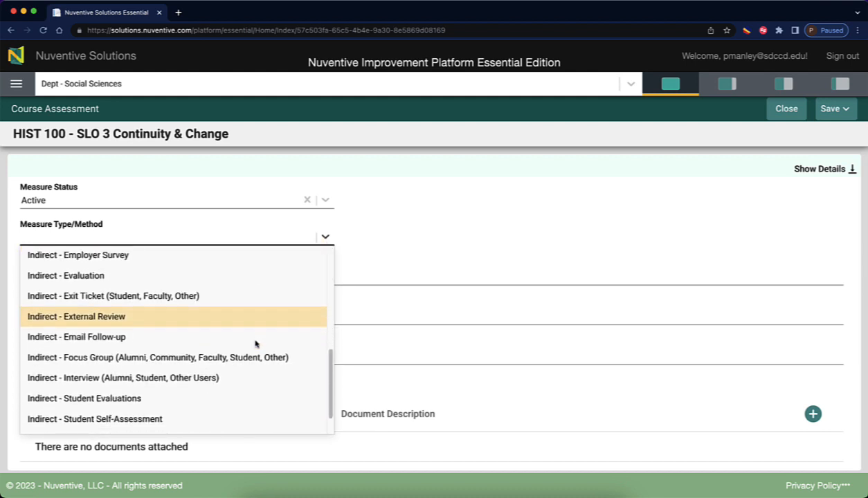
{"action": "scroll", "coordinate": [255, 343], "scroll_direction": "up", "scroll_amount": 5}
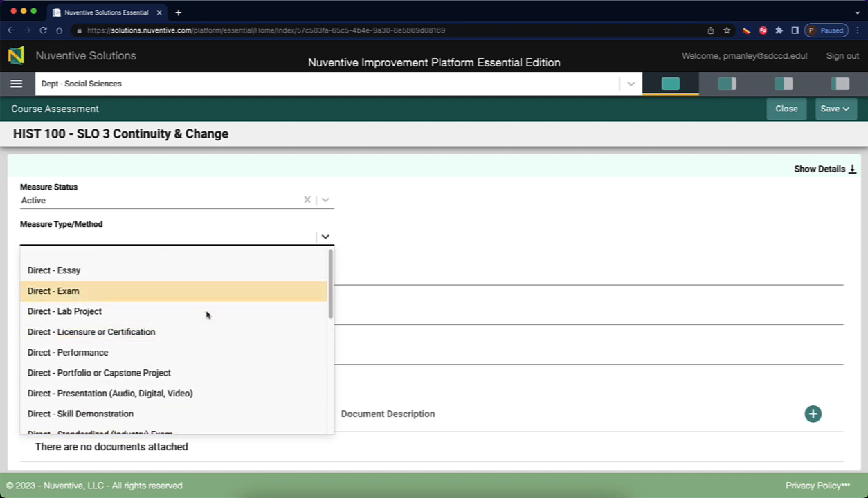
{"action": "left_click", "coordinate": [65, 270]}
Describe the essay as demonstrating students' understanding of continuity & change over time.
{"action": "left_click", "coordinate": [62, 276]}
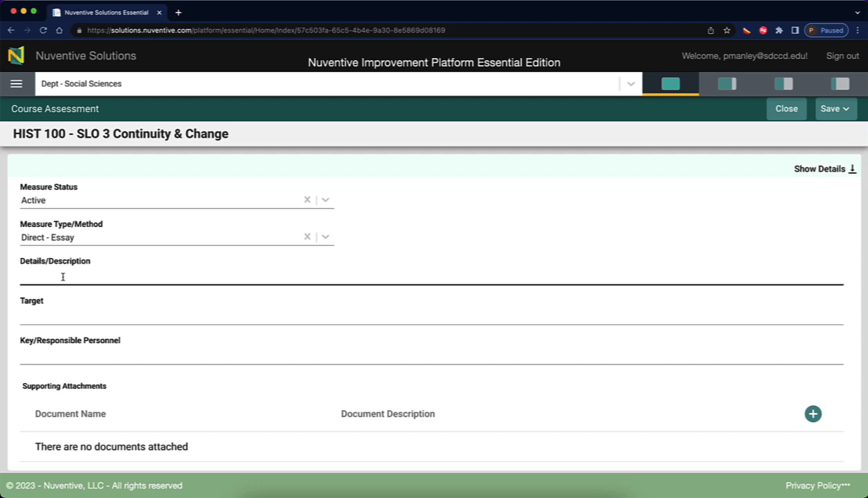
{"action": "type", "text": "The Essay will"}
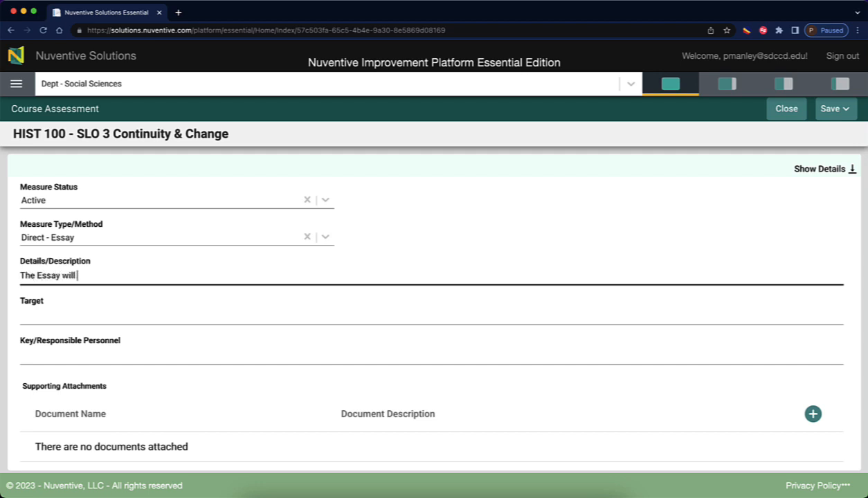
{"action": "type", "text": " demonstrate the student"}
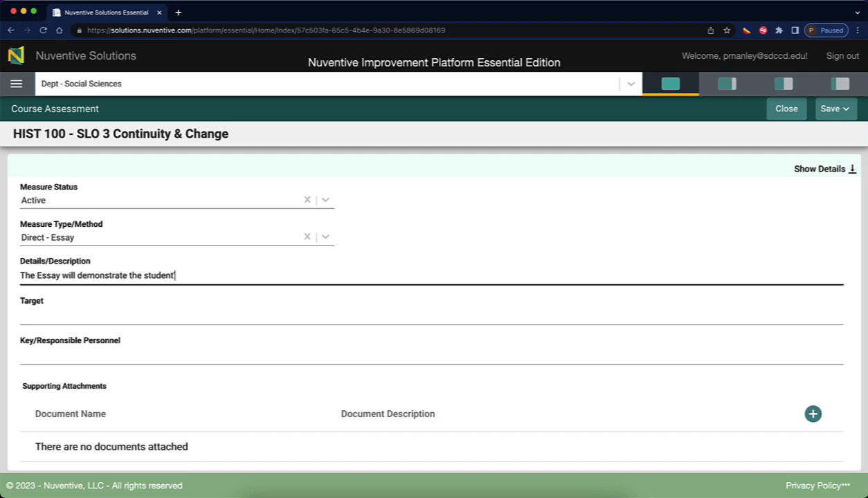
{"action": "type", "text": "'s ability to under"}
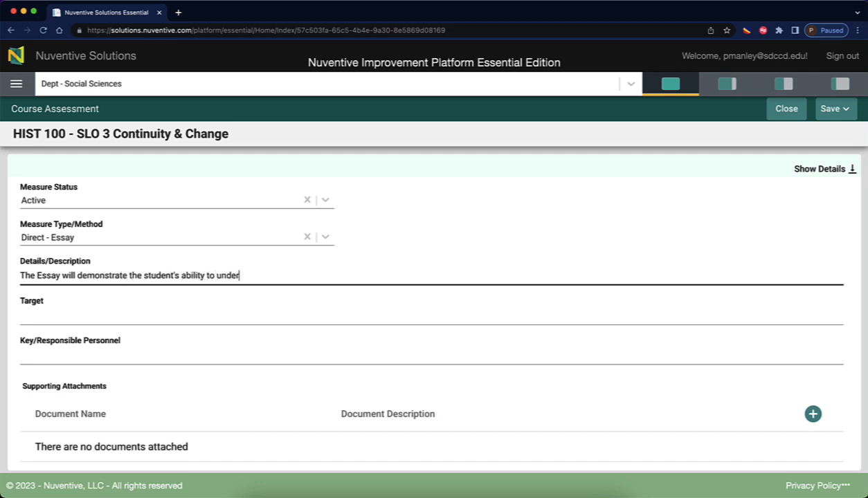
{"action": "type", "text": "stand continuity & change in Histoyr over"}
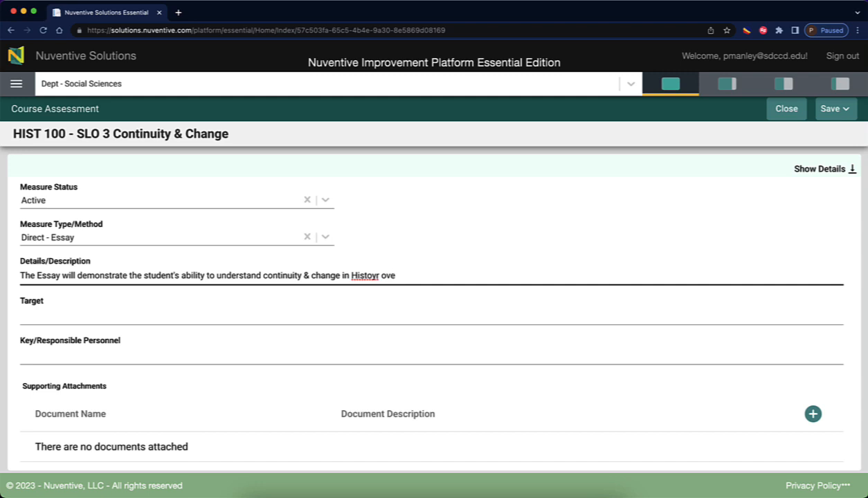
{"action": "key", "text": "BackSpace"}
{"action": "key", "text": "BackSpace"}
{"action": "key", "text": "BackSpace"}
{"action": "key", "text": "BackSpace"}
{"action": "type", "text": "y over time."}
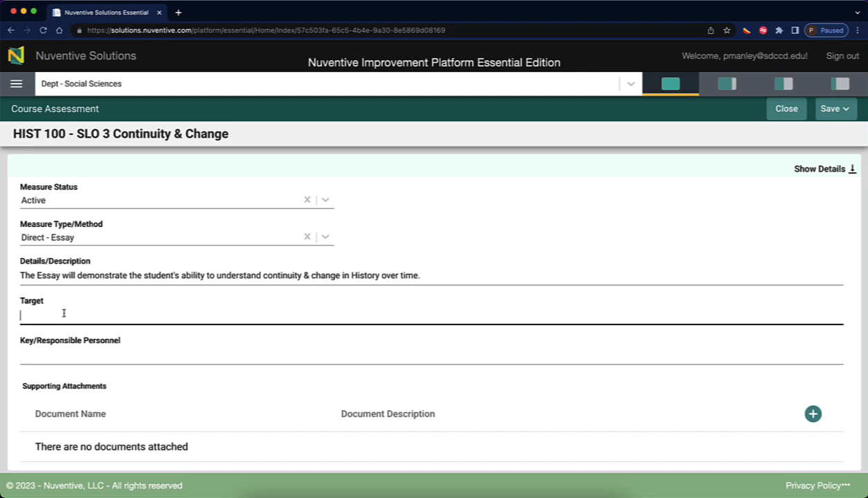
Set the target to 80% of students achieving at least 85% and enter the responsible person's name.
{"action": "type", "text": "5"}
{"action": "key", "text": "BackSpace"}
{"action": "key", "text": "BackSpace"}
{"action": "type", "text": "80% of the students who attem"}
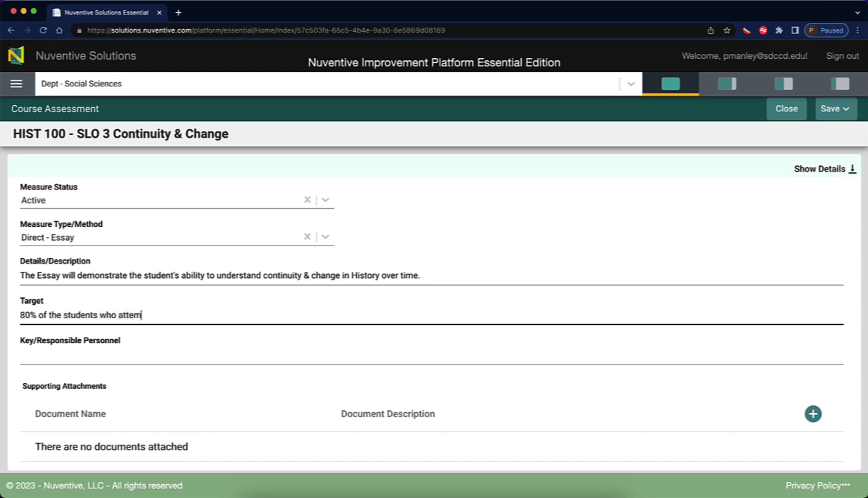
{"action": "type", "text": "pt this measure "}
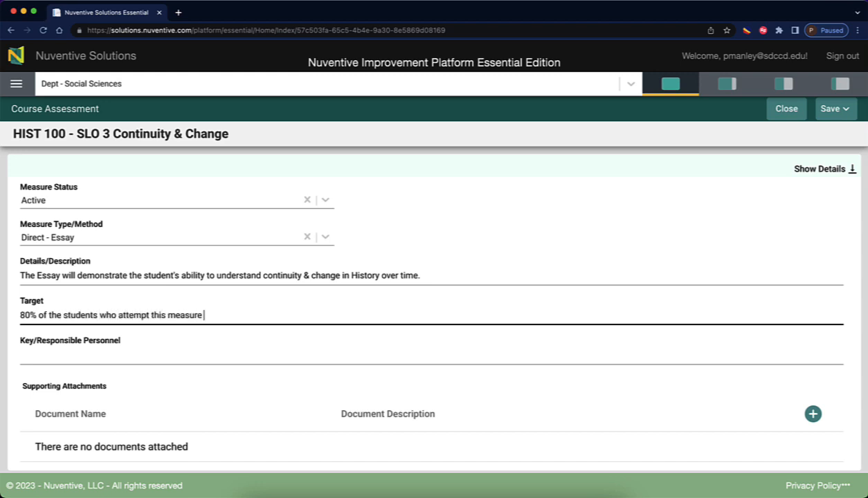
{"action": "type", "text": "will achieve at least "}
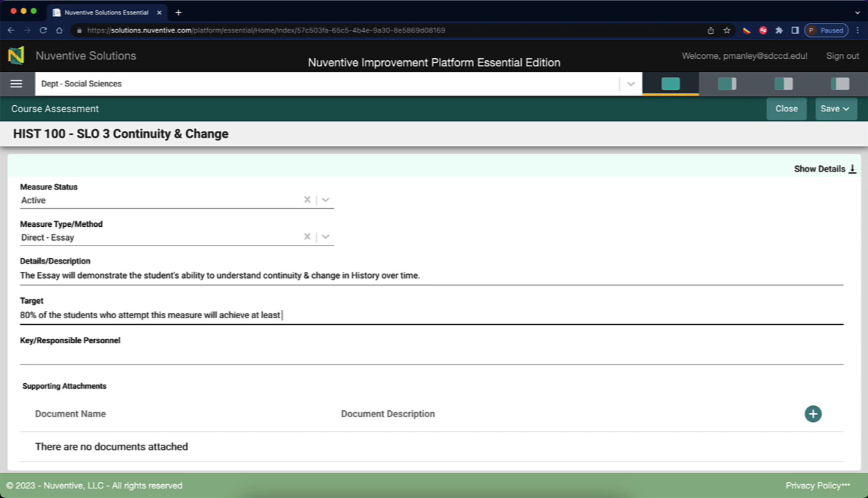
{"action": "type", "text": "85%"}
{"action": "left_click", "coordinate": [32, 356]}
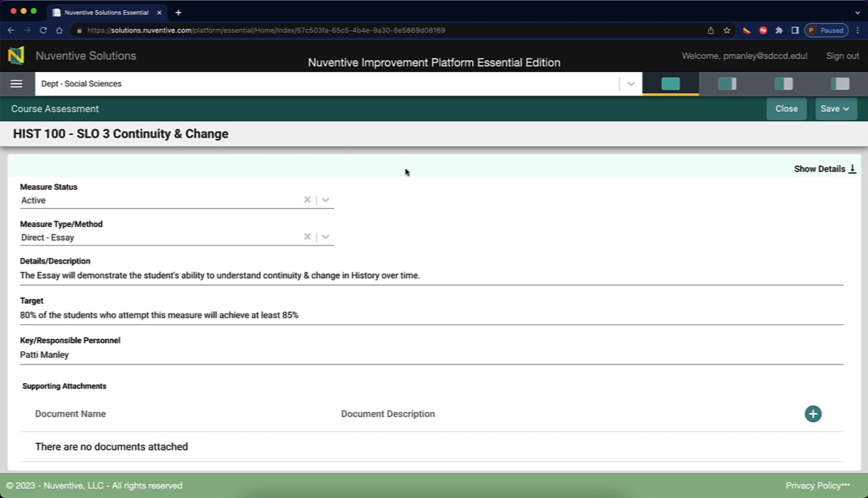
Review the SLO details, save the Direct - Essay measure, and dismiss the success message.
{"action": "left_click", "coordinate": [850, 171]}
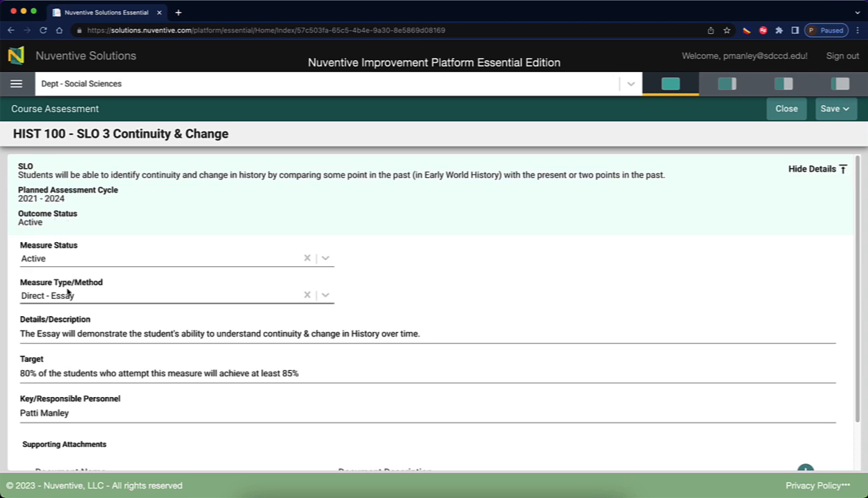
{"action": "scroll", "coordinate": [114, 296], "scroll_direction": "down", "scroll_amount": 2}
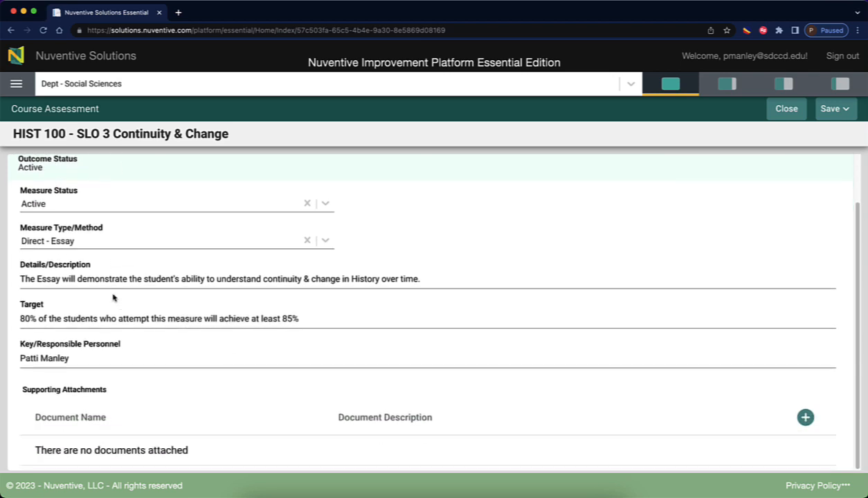
{"action": "scroll", "coordinate": [114, 296], "scroll_direction": "up", "scroll_amount": 2}
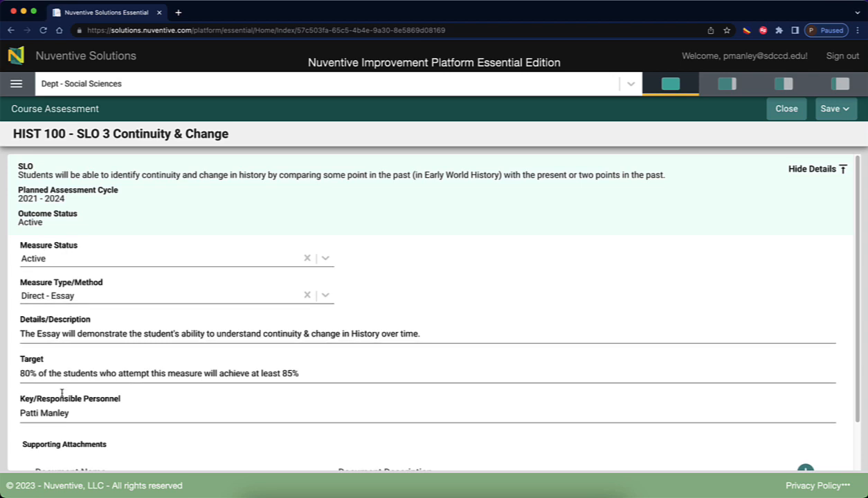
{"action": "scroll", "coordinate": [199, 433], "scroll_direction": "down", "scroll_amount": 1}
{"action": "scroll", "coordinate": [199, 433], "scroll_direction": "down", "scroll_amount": 1}
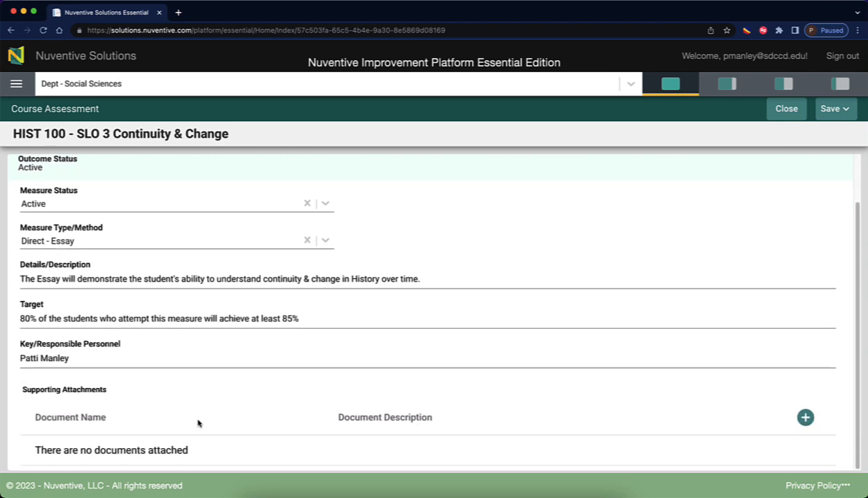
{"action": "scroll", "coordinate": [198, 423], "scroll_direction": "up", "scroll_amount": 2}
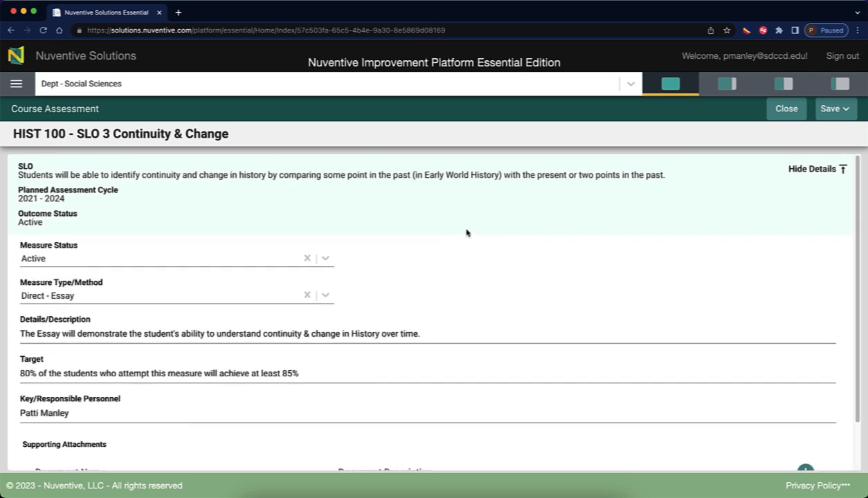
{"action": "left_click", "coordinate": [830, 109]}
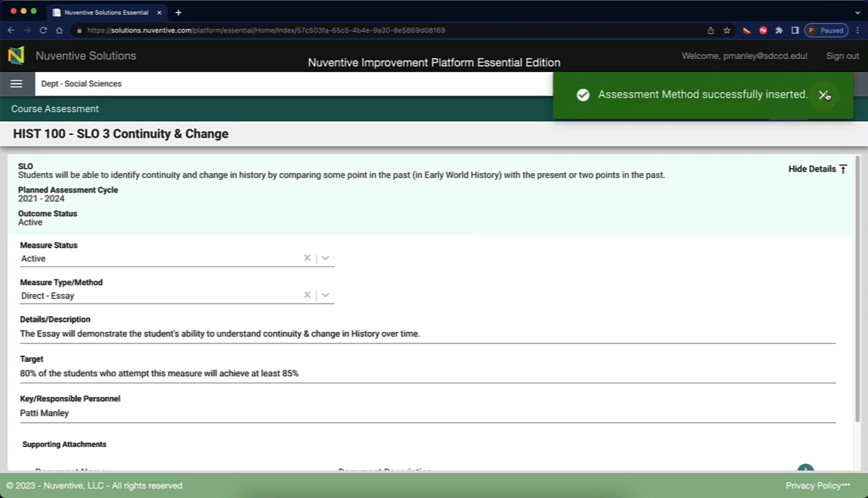
{"action": "left_click", "coordinate": [822, 91]}
Return to the measure list and open the FINDINGS tab for SLO 3.
{"action": "left_click", "coordinate": [787, 108]}
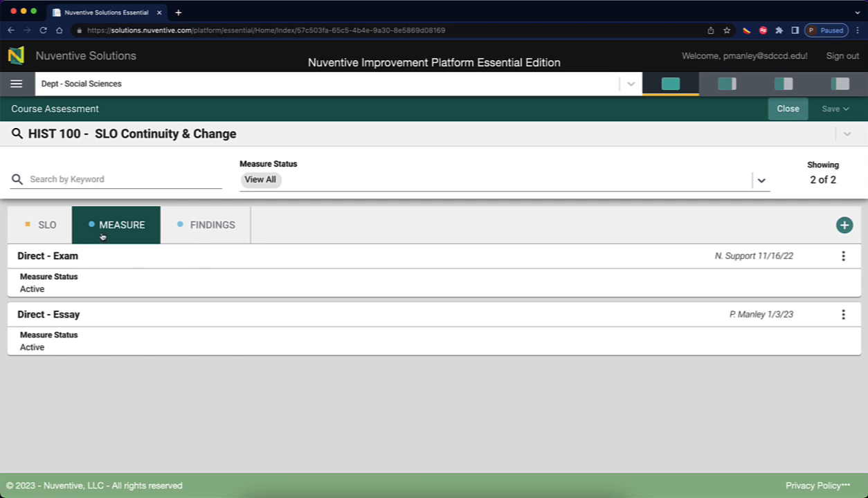
{"action": "left_click", "coordinate": [208, 225]}
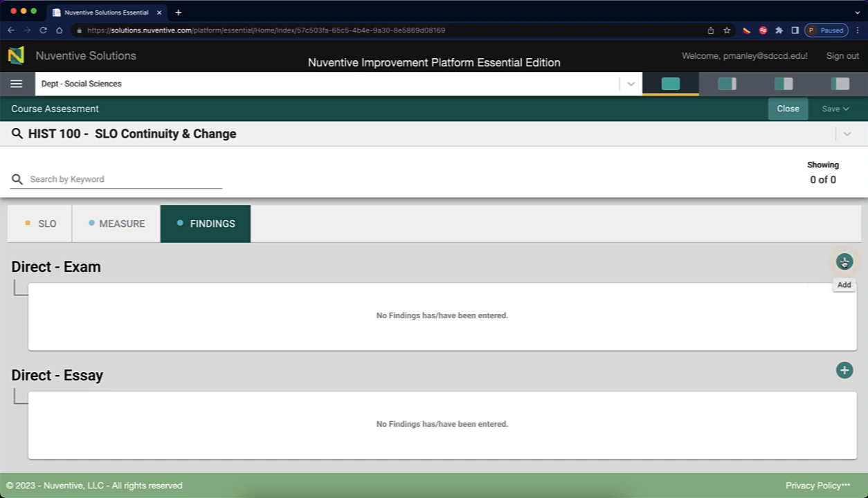
Add a Direct - Exam finding dated 12/16/2022.
{"action": "left_click", "coordinate": [843, 262]}
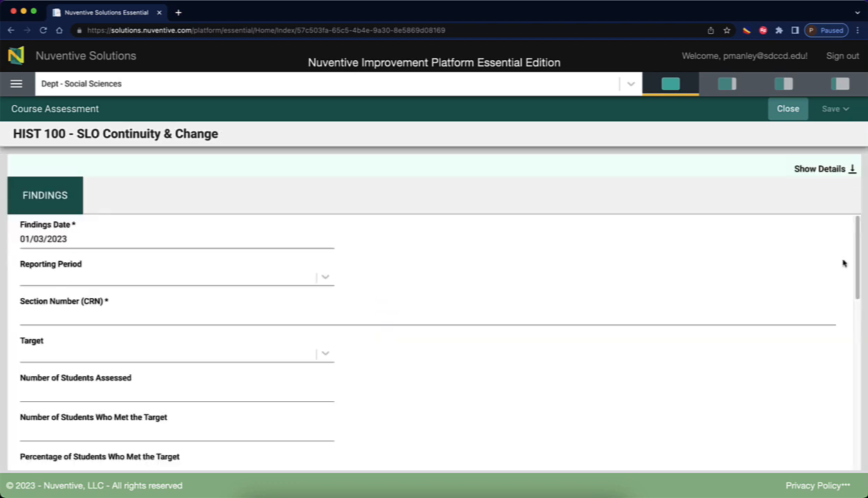
{"action": "scroll", "coordinate": [188, 254], "scroll_direction": "down", "scroll_amount": 3}
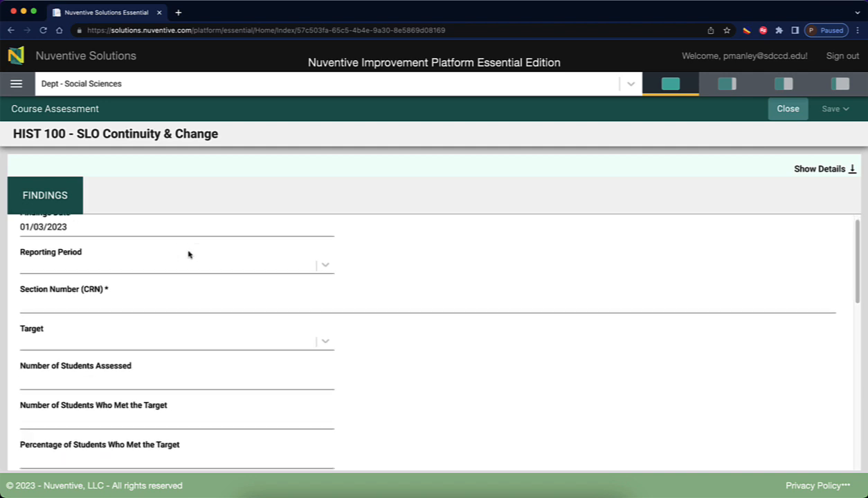
{"action": "scroll", "coordinate": [188, 254], "scroll_direction": "up", "scroll_amount": 3}
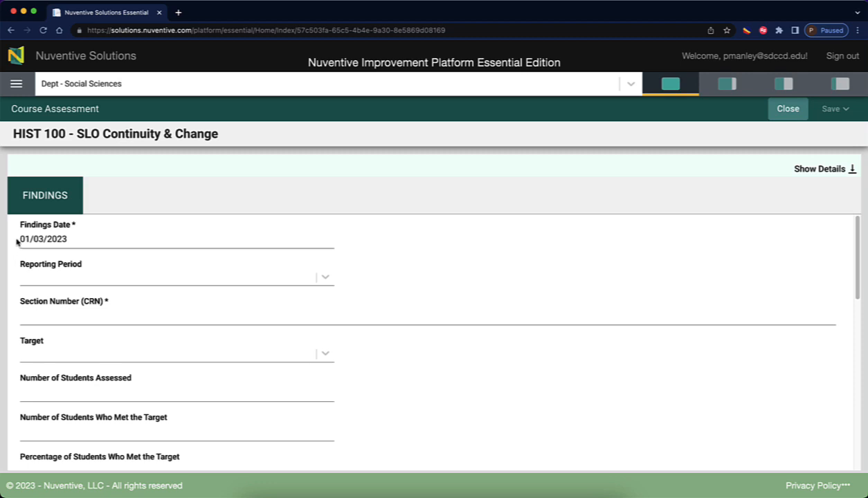
{"action": "left_click", "coordinate": [68, 239]}
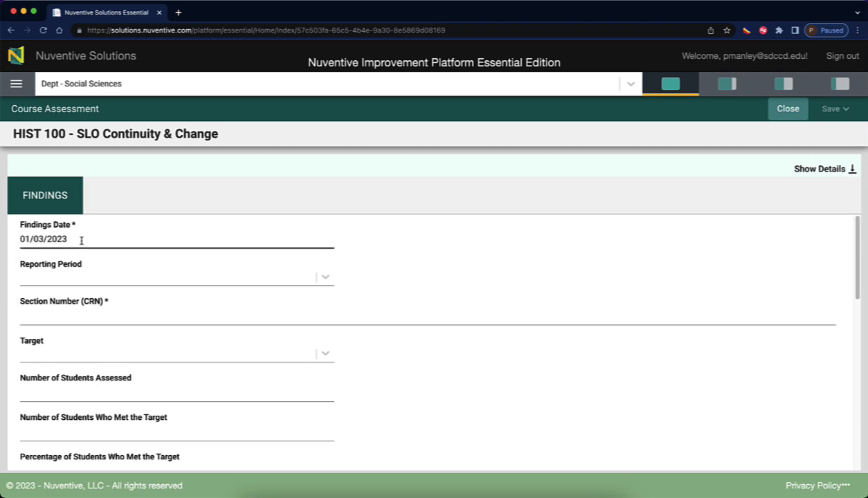
{"action": "left_click", "coordinate": [81, 240]}
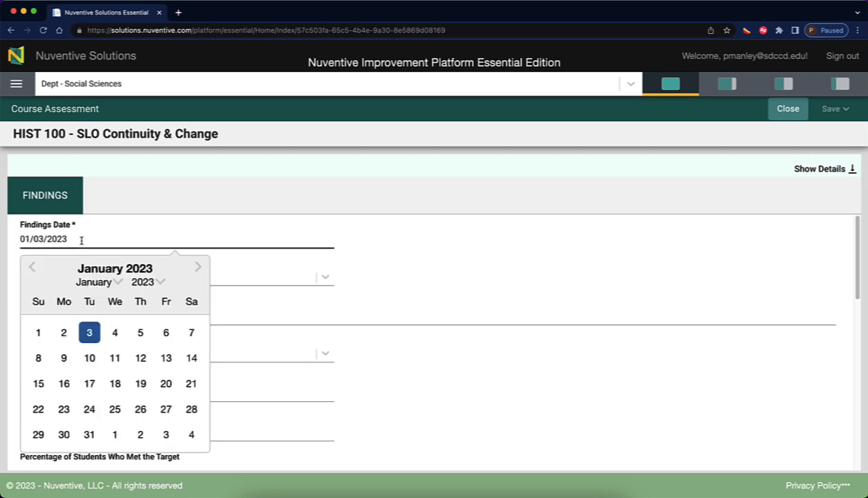
{"action": "left_click", "coordinate": [31, 267]}
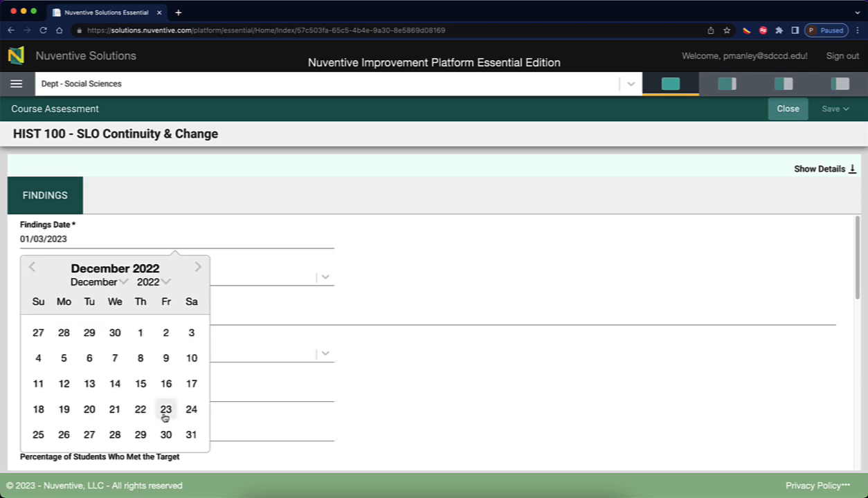
{"action": "left_click", "coordinate": [166, 383]}
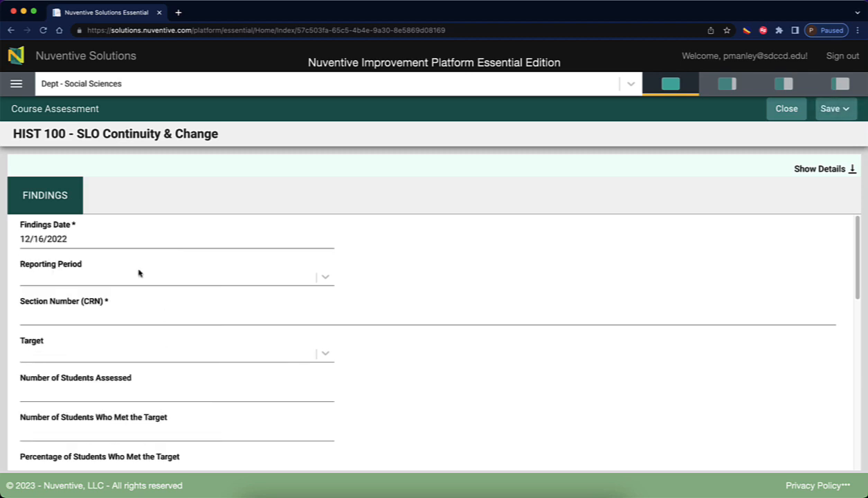
Set the finding's reporting period to 2022 - 2023 and target to Target Met.
{"action": "left_click", "coordinate": [91, 279]}
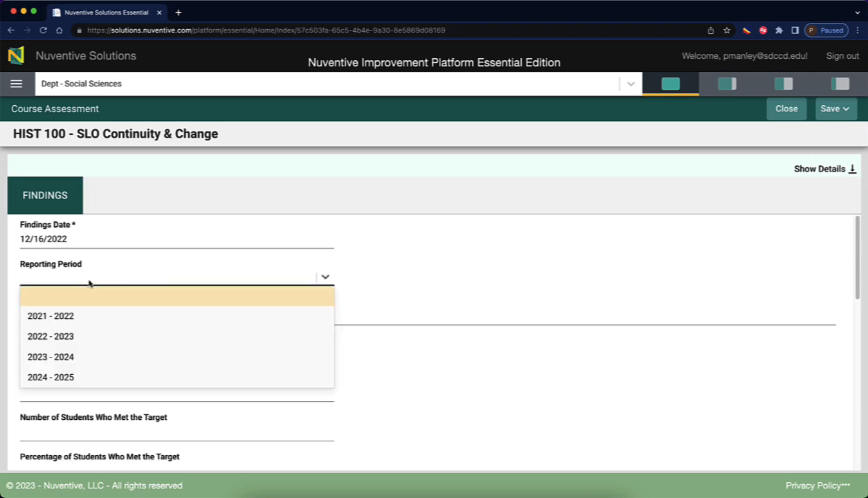
{"action": "left_click", "coordinate": [35, 337]}
{"action": "left_click", "coordinate": [47, 318]}
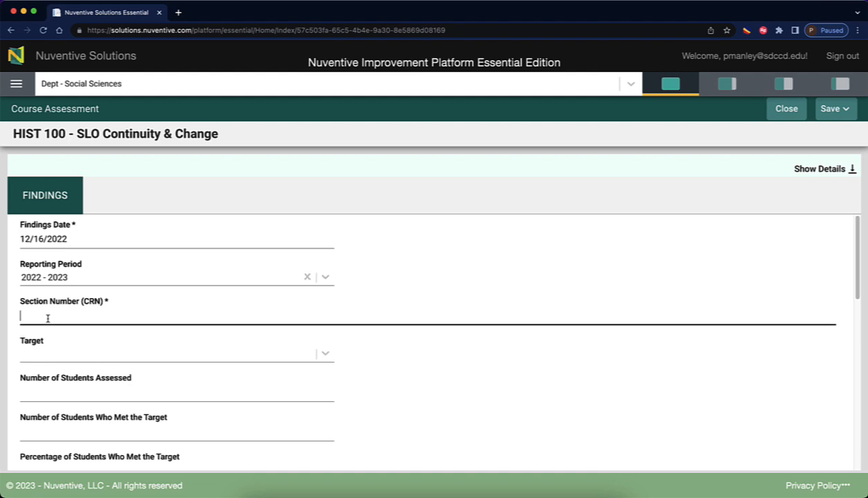
{"action": "left_click", "coordinate": [325, 355]}
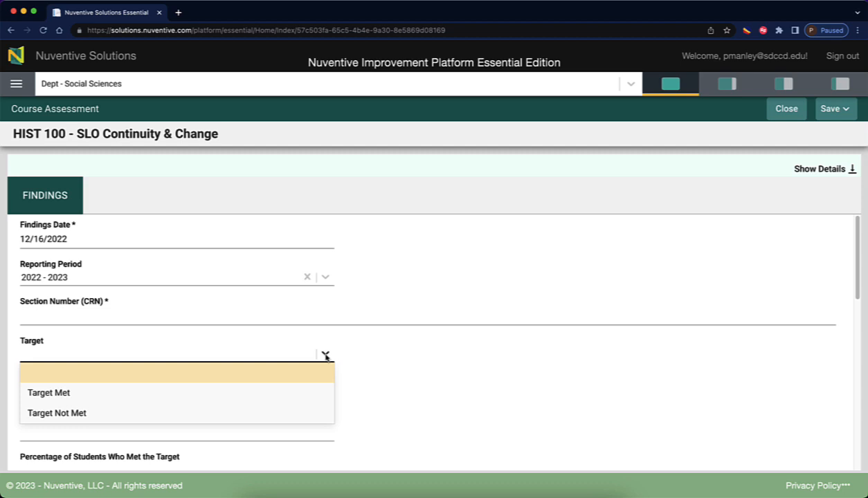
{"action": "left_click", "coordinate": [246, 393]}
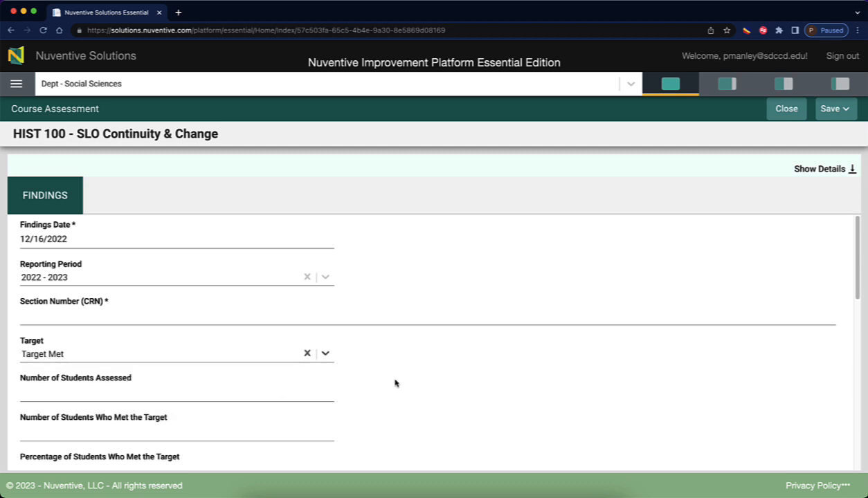
{"action": "scroll", "coordinate": [391, 381], "scroll_direction": "down", "scroll_amount": 2}
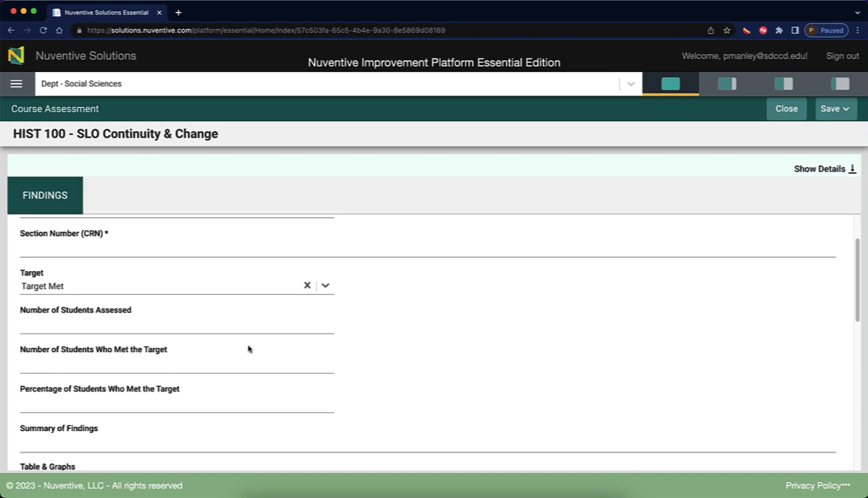
{"action": "left_click", "coordinate": [107, 327]}
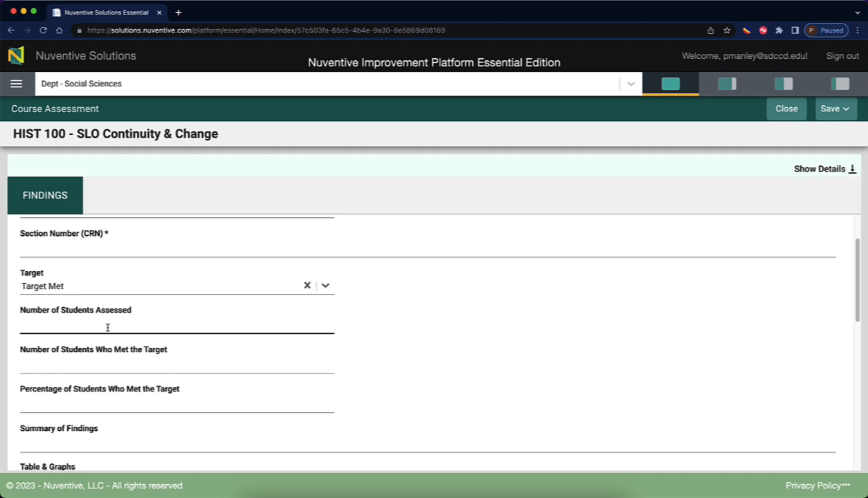
{"action": "left_click", "coordinate": [325, 286]}
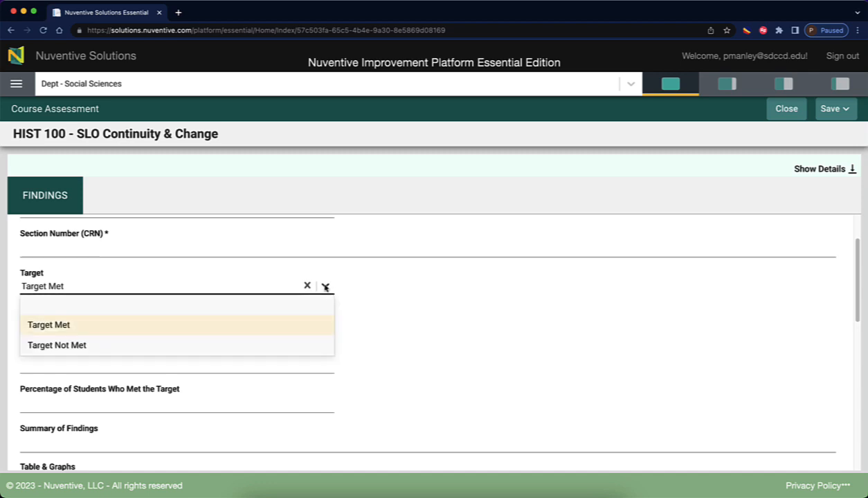
{"action": "left_click", "coordinate": [87, 324]}
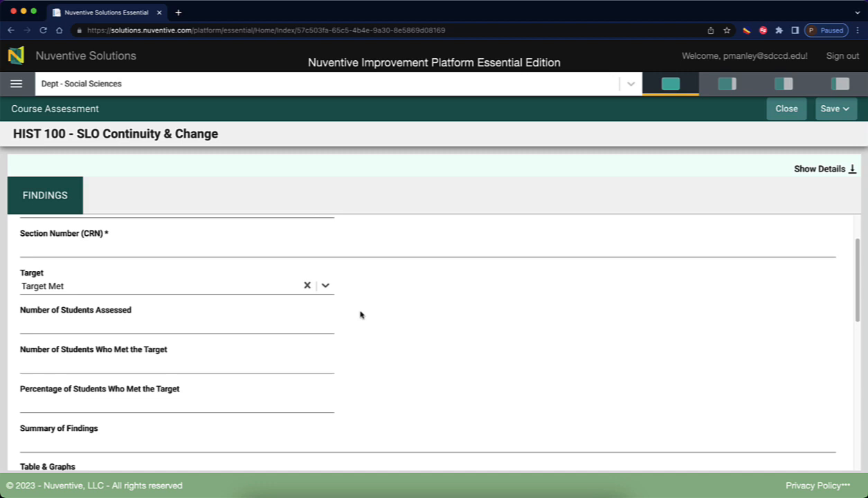
{"action": "left_click", "coordinate": [74, 324]}
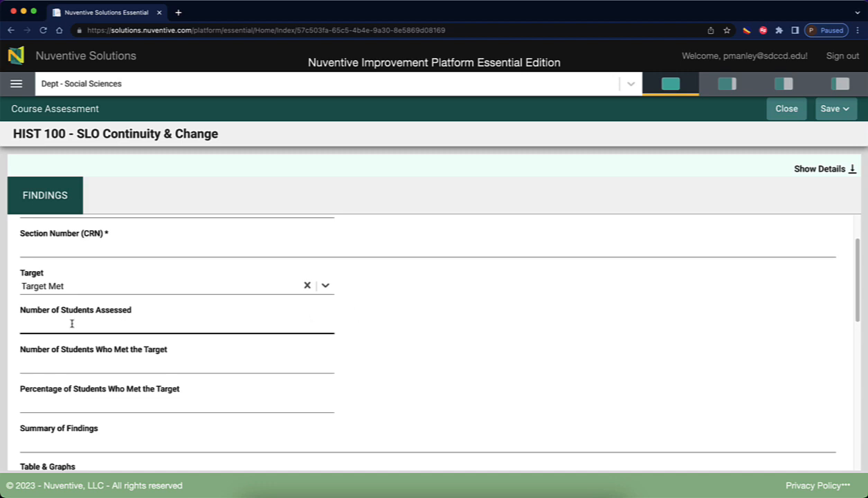
{"action": "left_click", "coordinate": [66, 361]}
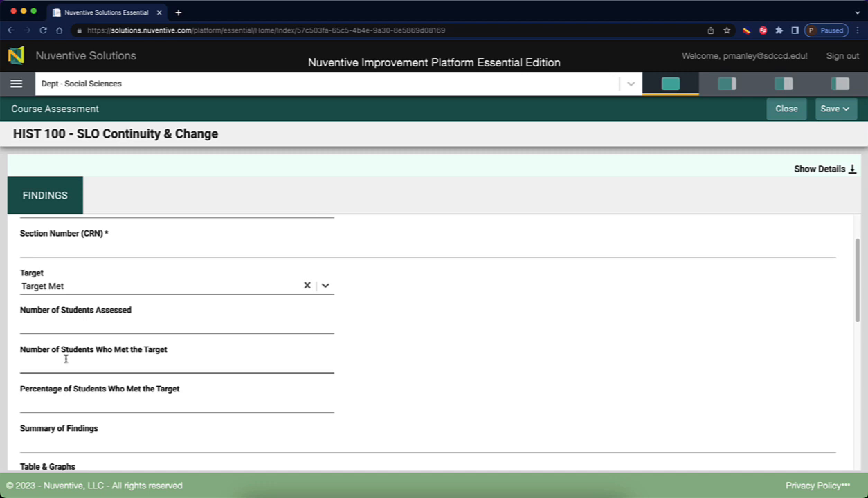
{"action": "scroll", "coordinate": [89, 364], "scroll_direction": "down", "scroll_amount": 2}
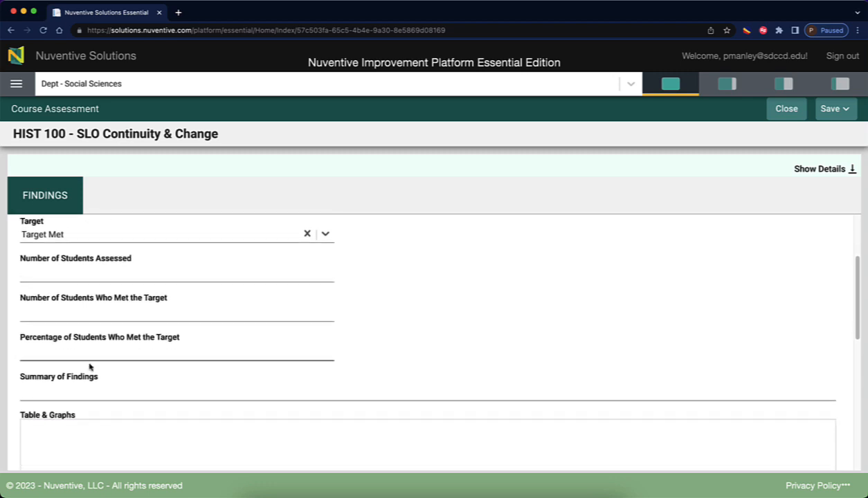
{"action": "left_click", "coordinate": [107, 342]}
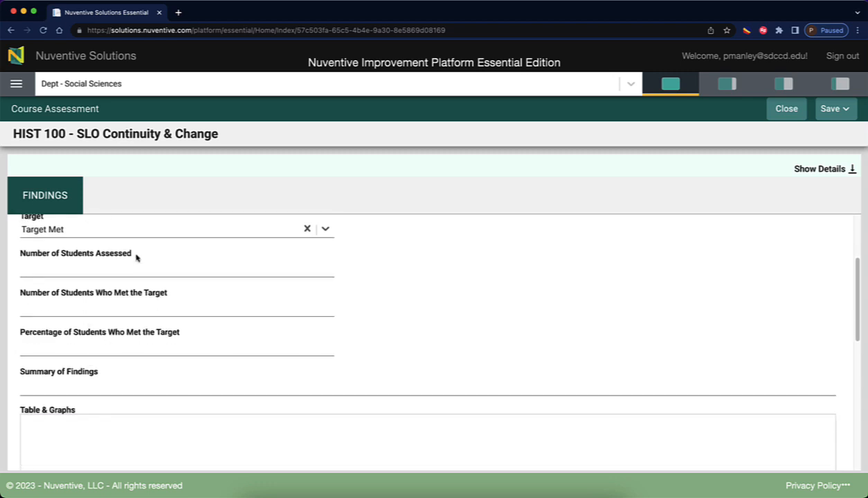
{"action": "left_click", "coordinate": [133, 299]}
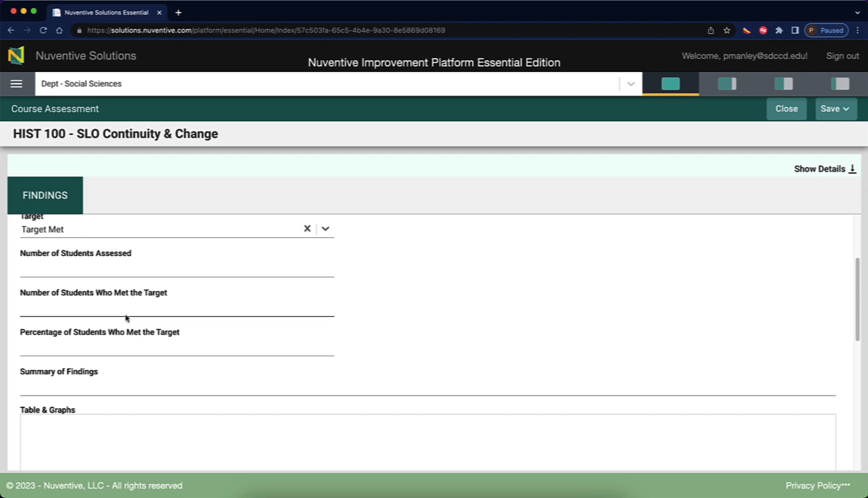
{"action": "left_click", "coordinate": [58, 385]}
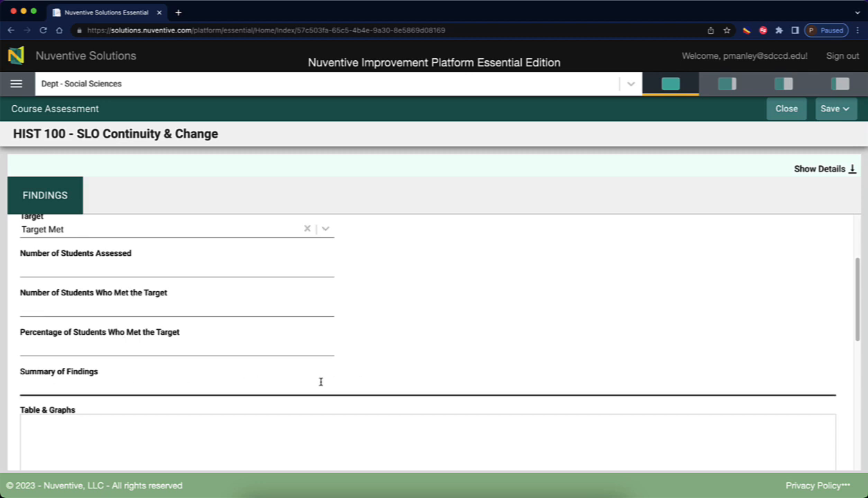
{"action": "scroll", "coordinate": [317, 377], "scroll_direction": "down", "scroll_amount": 2}
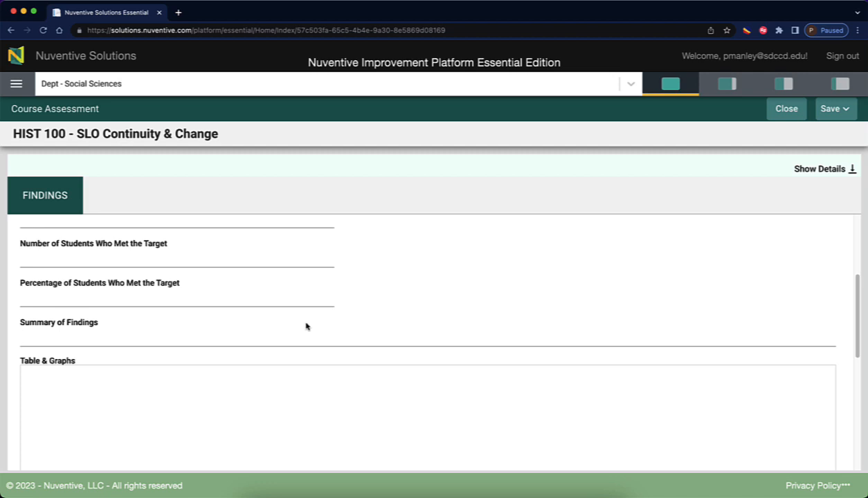
{"action": "scroll", "coordinate": [307, 327], "scroll_direction": "down", "scroll_amount": 2}
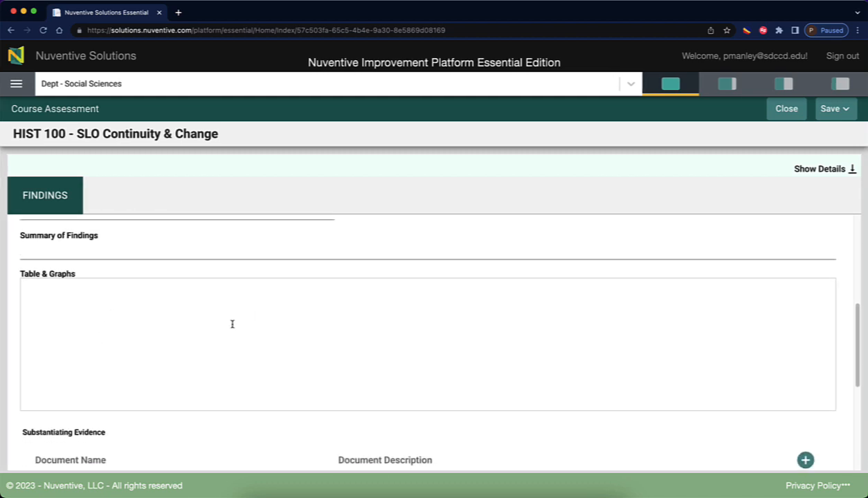
{"action": "scroll", "coordinate": [229, 318], "scroll_direction": "down", "scroll_amount": 4}
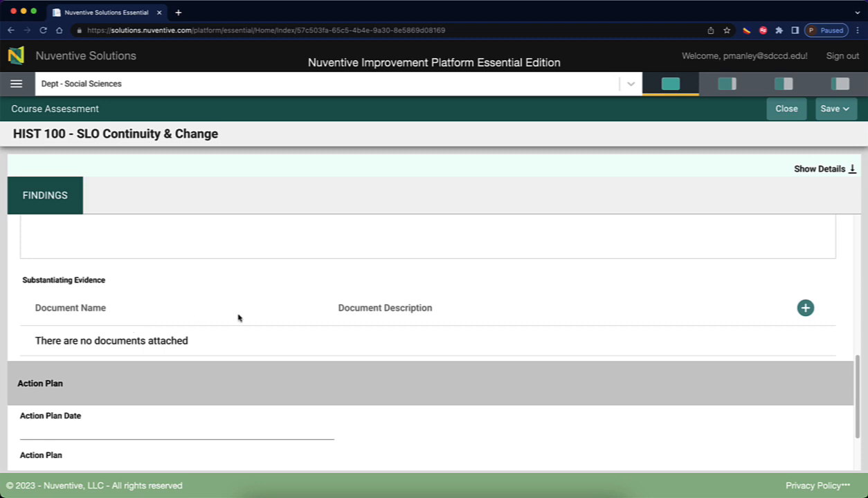
{"action": "scroll", "coordinate": [238, 318], "scroll_direction": "up", "scroll_amount": 10}
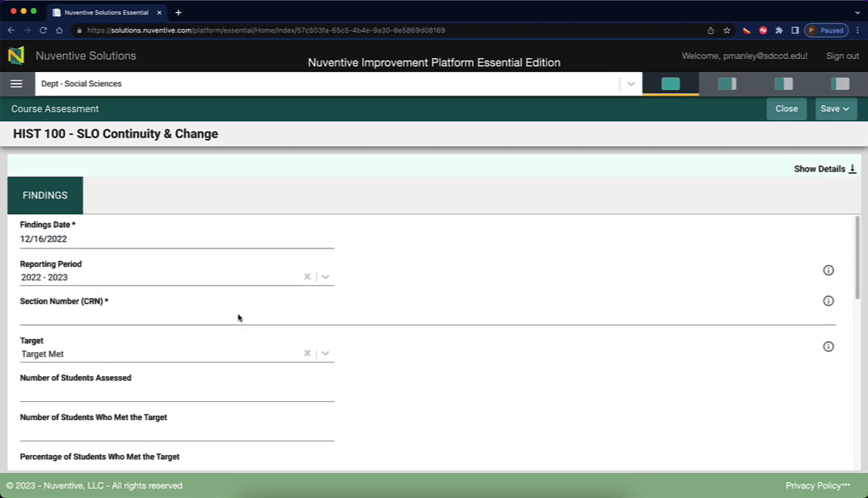
{"action": "scroll", "coordinate": [223, 316], "scroll_direction": "down", "scroll_amount": 2}
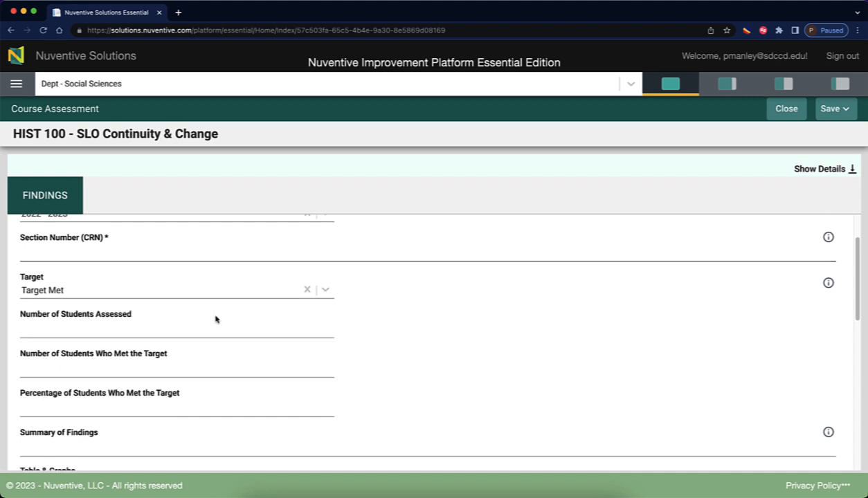
{"action": "scroll", "coordinate": [215, 319], "scroll_direction": "down", "scroll_amount": 10}
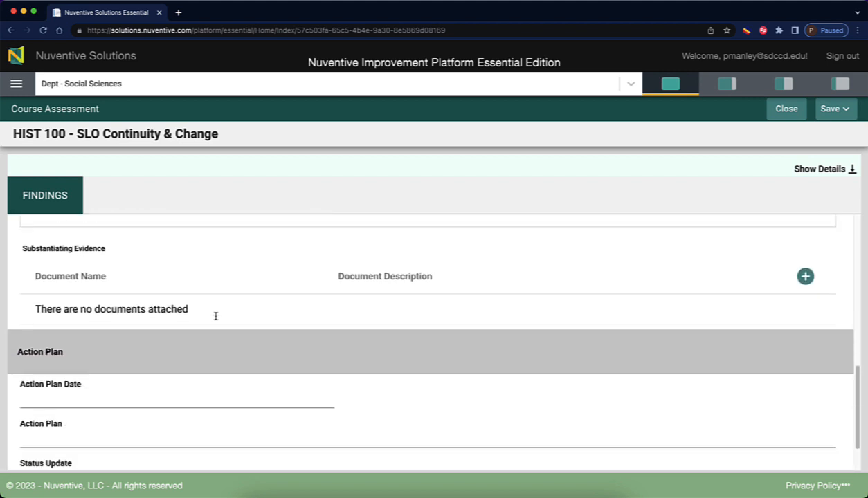
{"action": "scroll", "coordinate": [215, 317], "scroll_direction": "down", "scroll_amount": 2}
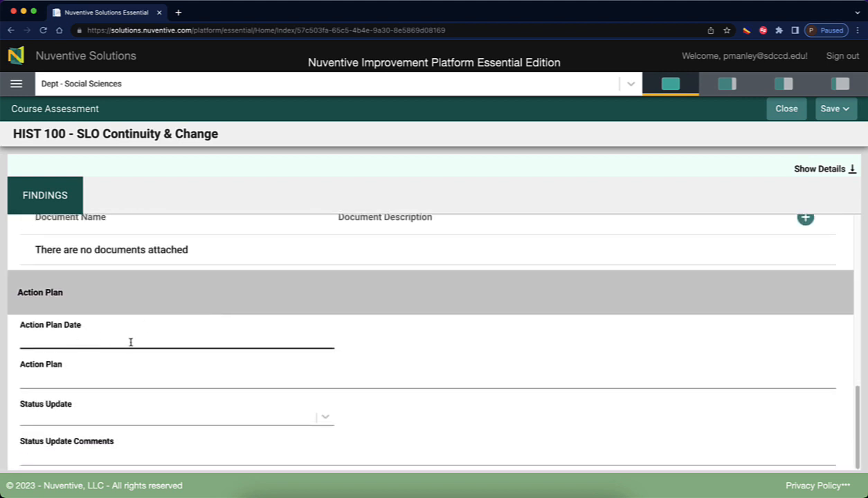
Set Action Plan Date to 01/03/2023 and enter a plan to revise Exam questions to infuse equity.
{"action": "left_click", "coordinate": [302, 340]}
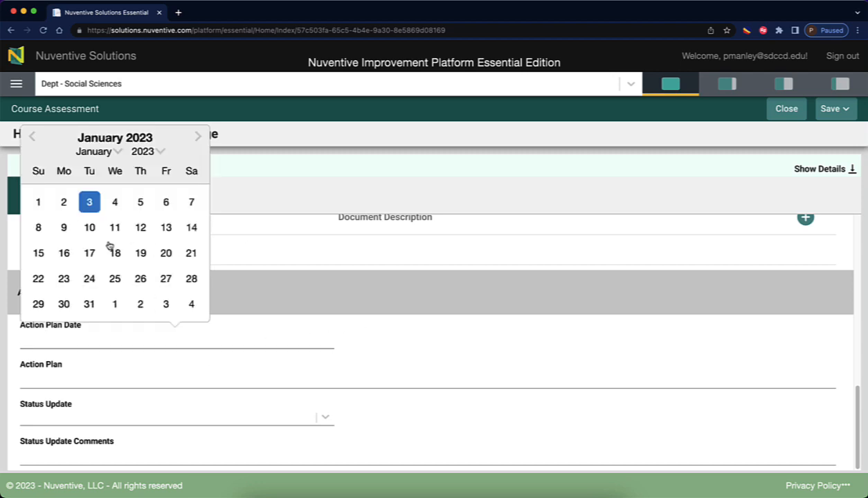
{"action": "left_click", "coordinate": [91, 201]}
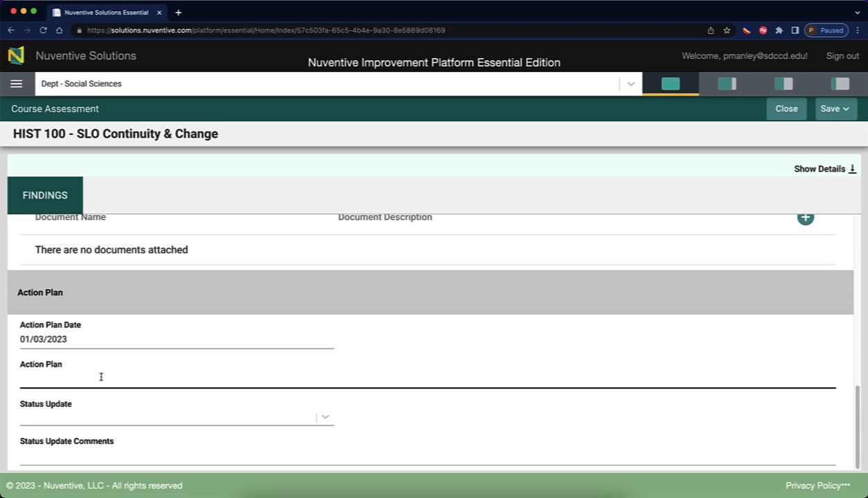
{"action": "type", "text": "Is to revise the E"}
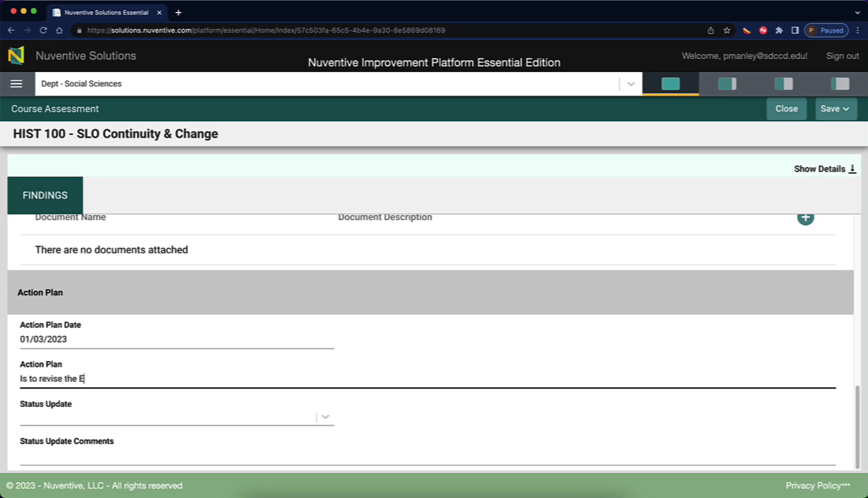
{"action": "type", "text": "xam questions in order to "}
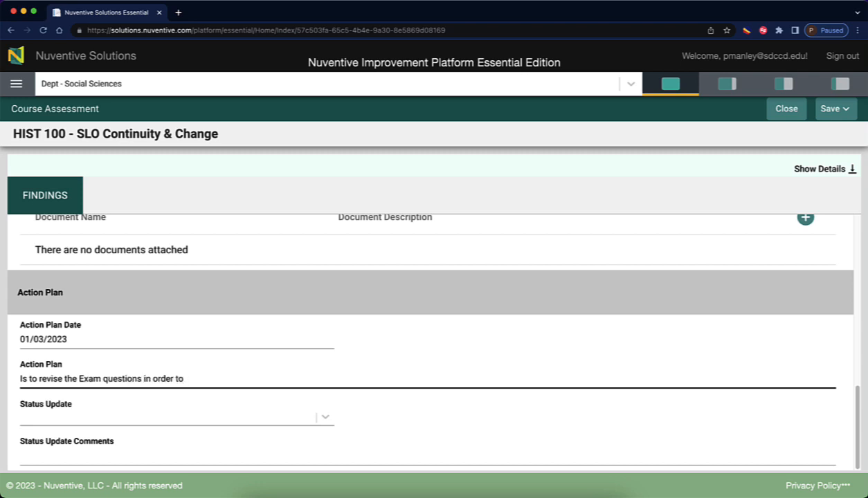
{"action": "type", "text": "infuse euity"}
{"action": "type", "text": "equity"}
{"action": "key", "text": "BackSpace"}
{"action": "key", "text": "BackSpace"}
{"action": "key", "text": "BackSpace"}
{"action": "type", "text": "quity ito"}
{"action": "key", "text": "BackSpace"}
{"action": "type", "text": "nto the Exam."}
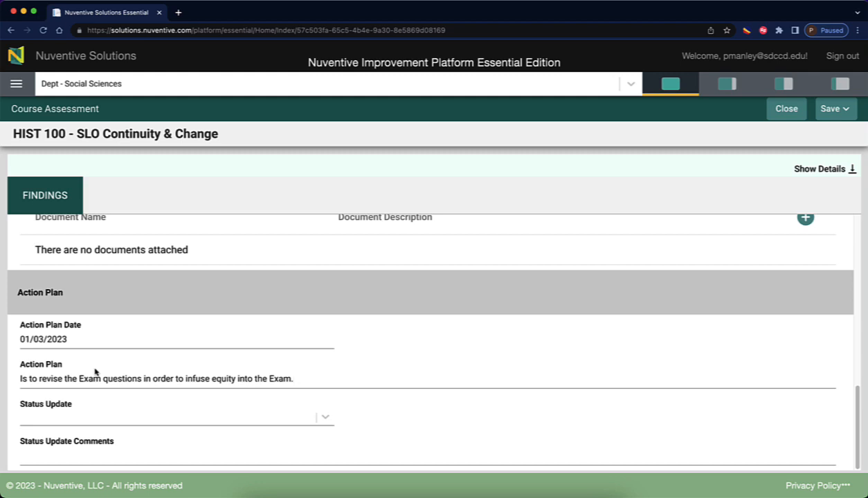
{"action": "left_click", "coordinate": [324, 416]}
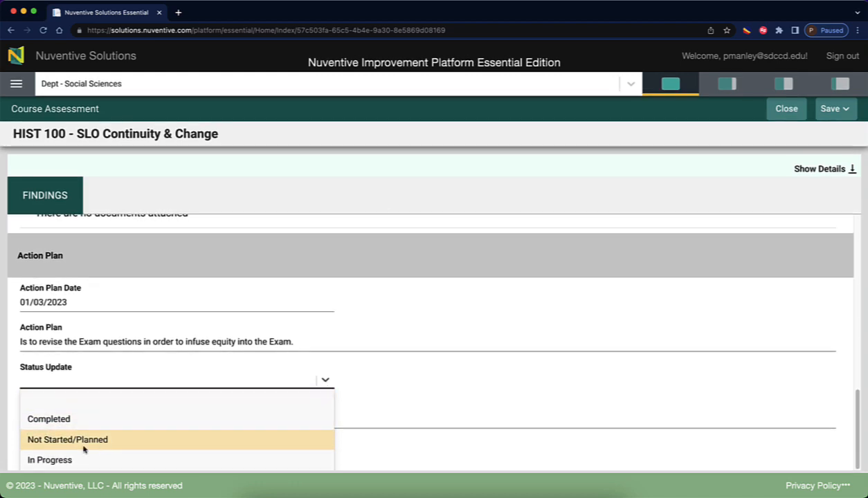
Comment that the findings and exam success rate increased in the revised version.
{"action": "left_click", "coordinate": [378, 406]}
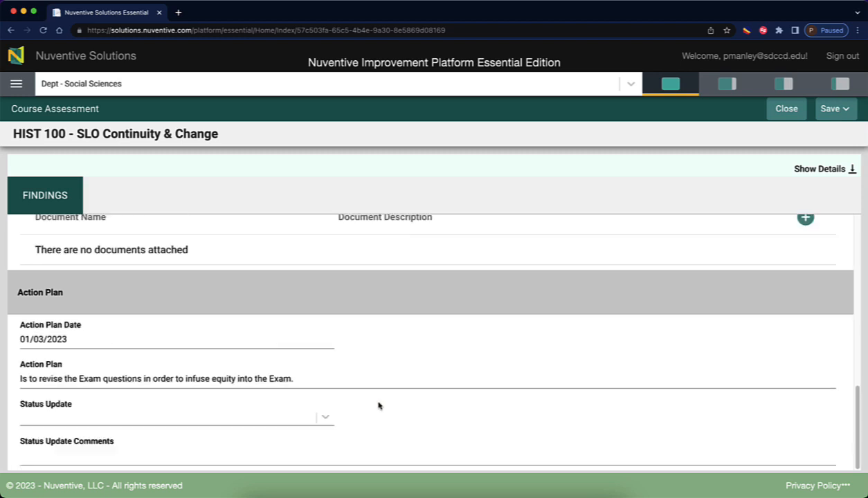
{"action": "left_click", "coordinate": [75, 459]}
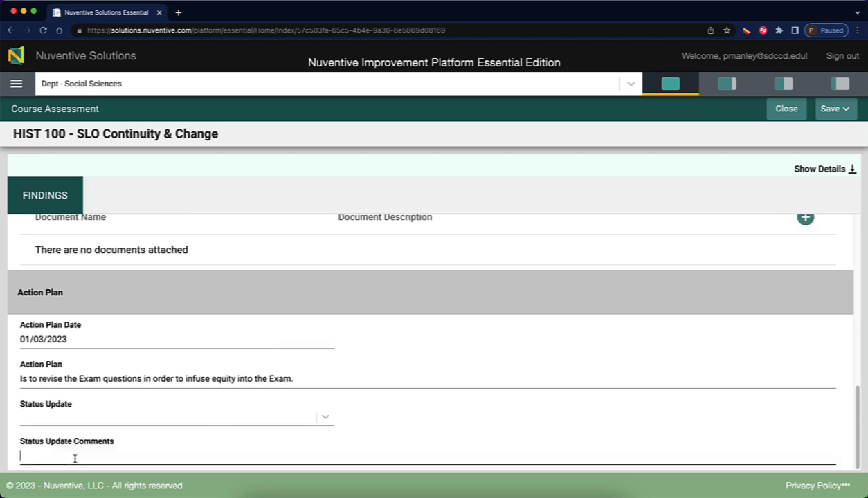
{"action": "type", "text": "The findings "}
{"action": "type", "text": "increase"}
{"action": "key", "text": "BackSpace"}
{"action": "key", "text": "BackSpace"}
{"action": "key", "text": "BackSpace"}
{"action": "key", "text": "BackSpace"}
{"action": "key", "text": "BackSpace"}
{"action": "key", "text": "BackSpace"}
{"action": "type", "text": "and success r"}
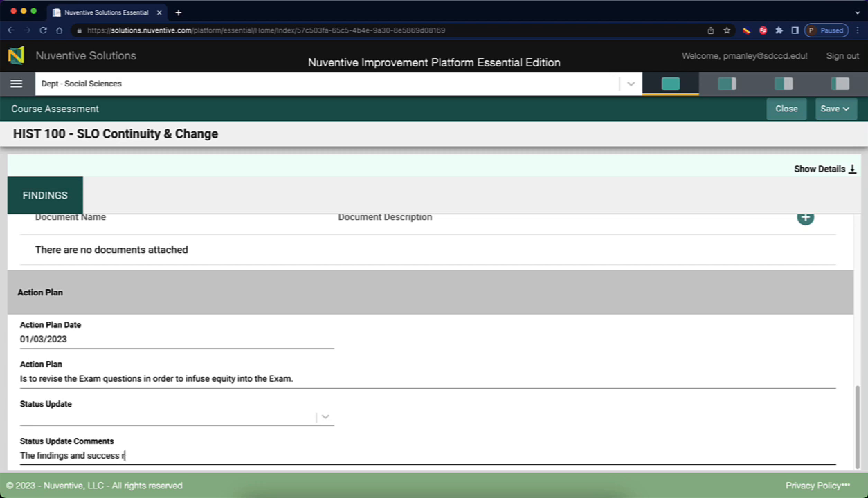
{"action": "type", "text": "ate on the exam incr"}
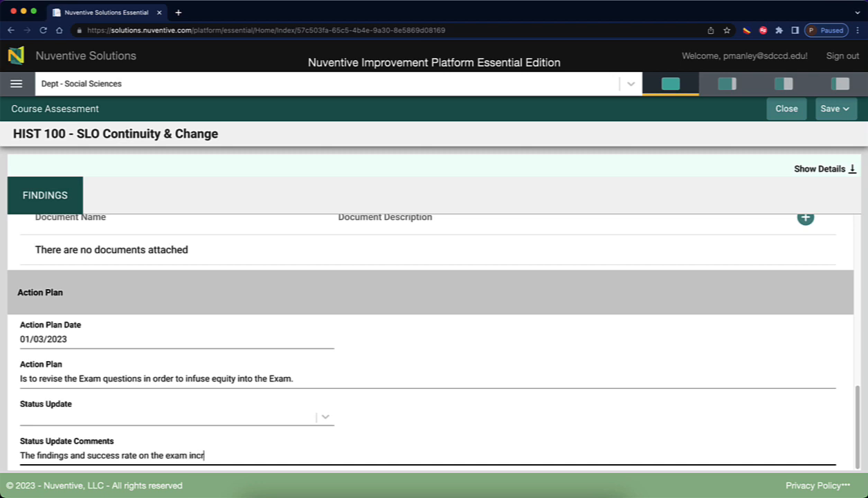
{"action": "type", "text": "eased in the rev"}
{"action": "key", "text": "BackSpace"}
{"action": "type", "text": "evised"}
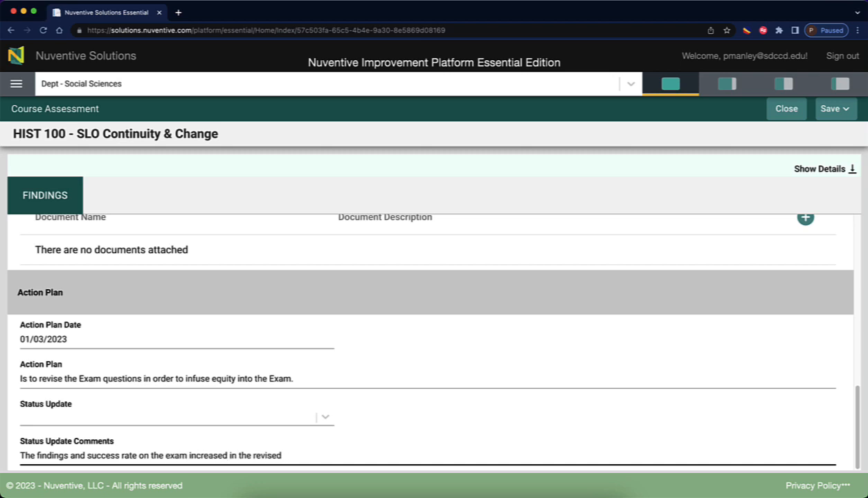
{"action": "type", "text": " version."}
Try Save and Save & Close, which fail because Section Number (CRN) is required.
{"action": "left_click", "coordinate": [832, 108]}
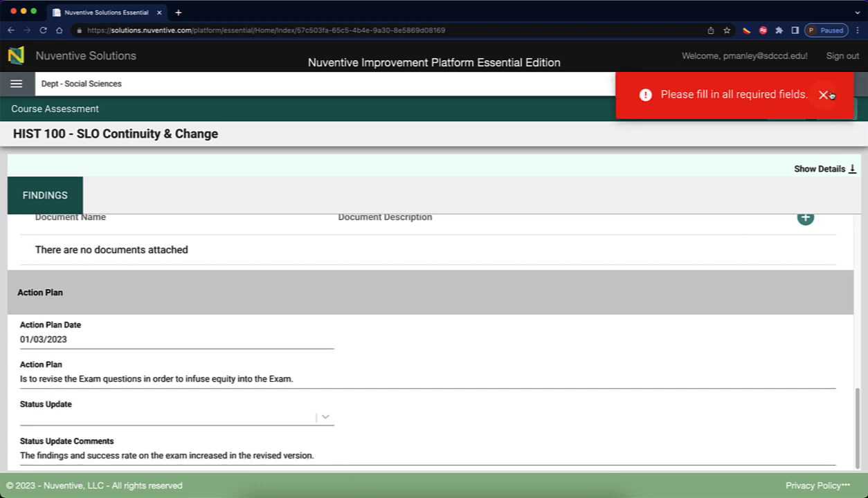
{"action": "left_click", "coordinate": [823, 94]}
{"action": "left_click", "coordinate": [845, 109]}
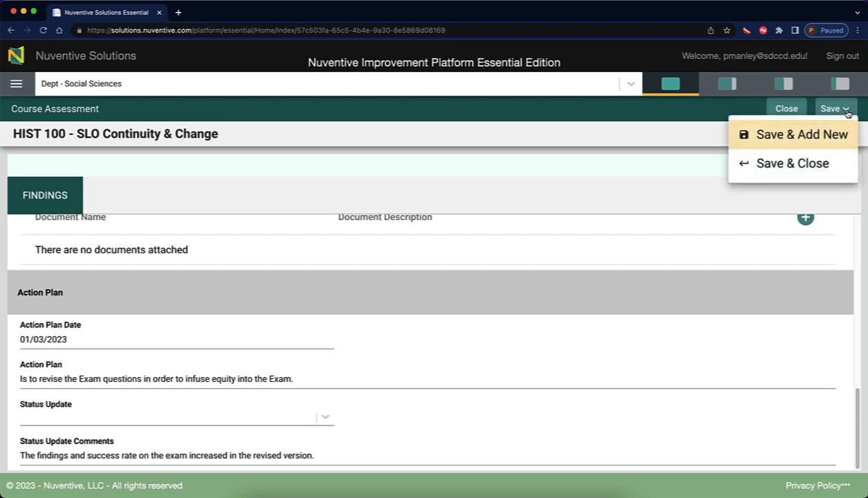
{"action": "left_click", "coordinate": [793, 164]}
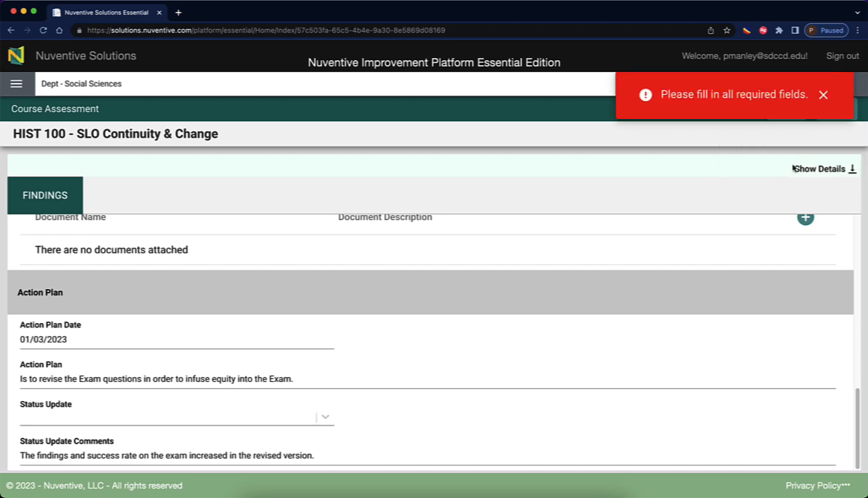
{"action": "left_click", "coordinate": [824, 95]}
{"action": "scroll", "coordinate": [323, 348], "scroll_direction": "up", "scroll_amount": 5}
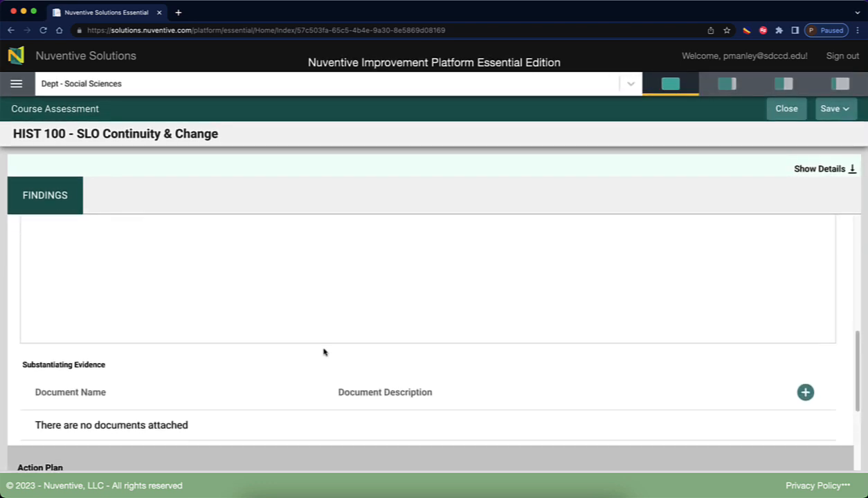
{"action": "scroll", "coordinate": [323, 352], "scroll_direction": "up", "scroll_amount": 10}
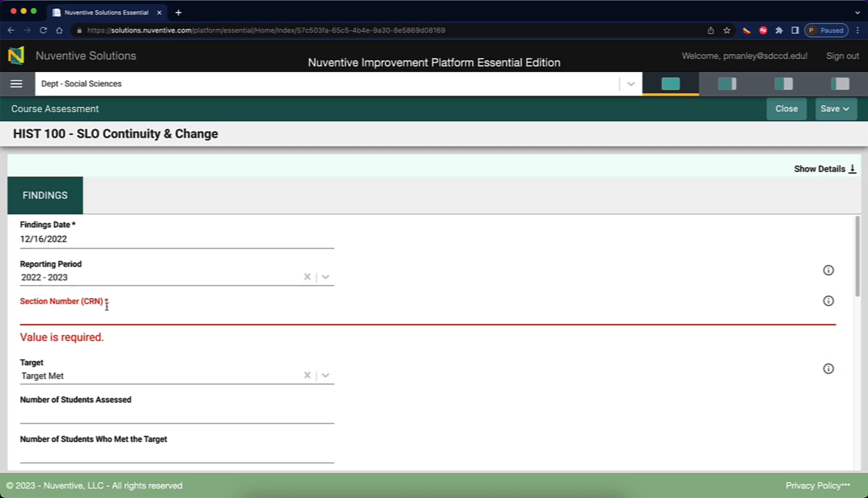
Cancel the save options and navigate back away from the unsaved findings form.
{"action": "left_click", "coordinate": [845, 110]}
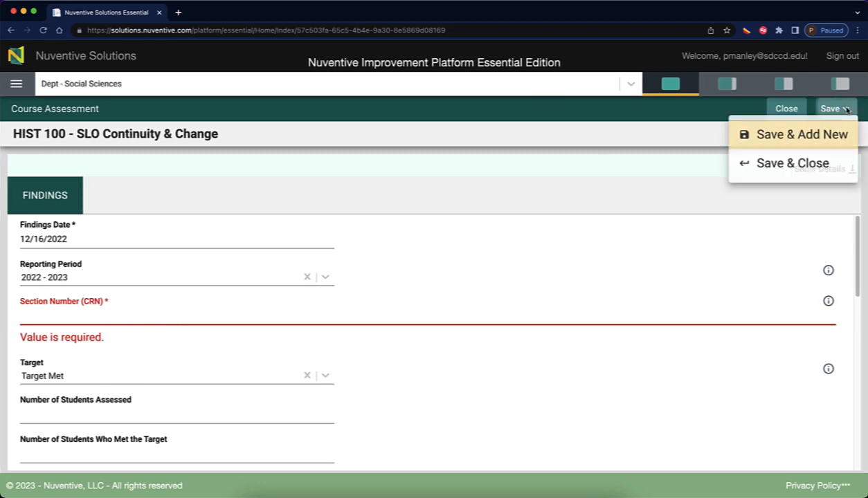
{"action": "left_click", "coordinate": [260, 289]}
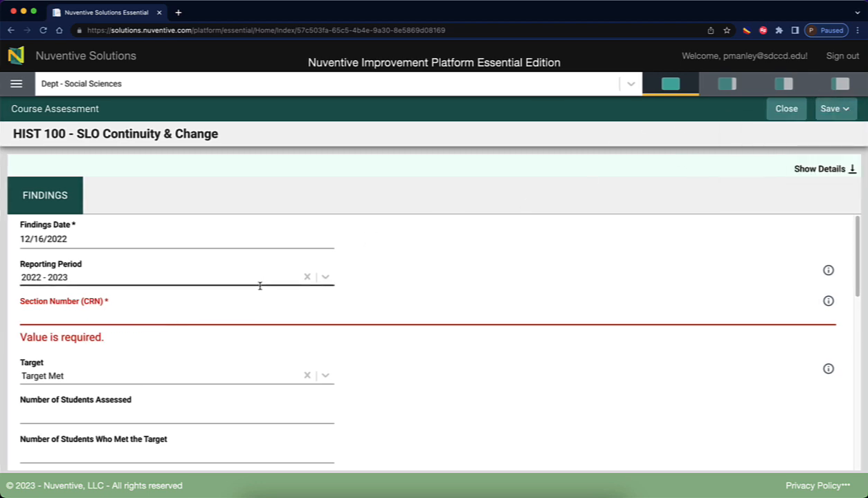
{"action": "left_click", "coordinate": [11, 30]}
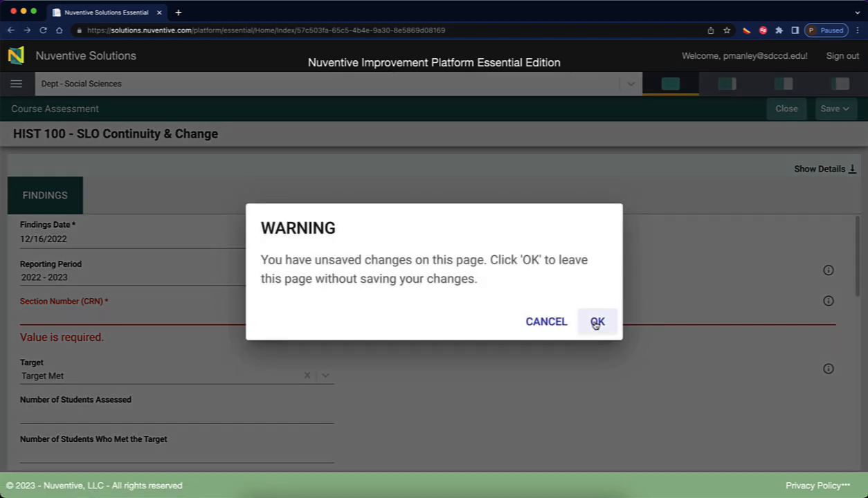
Confirm leaving without saving and go to the Course Assessment page.
{"action": "left_click", "coordinate": [596, 322]}
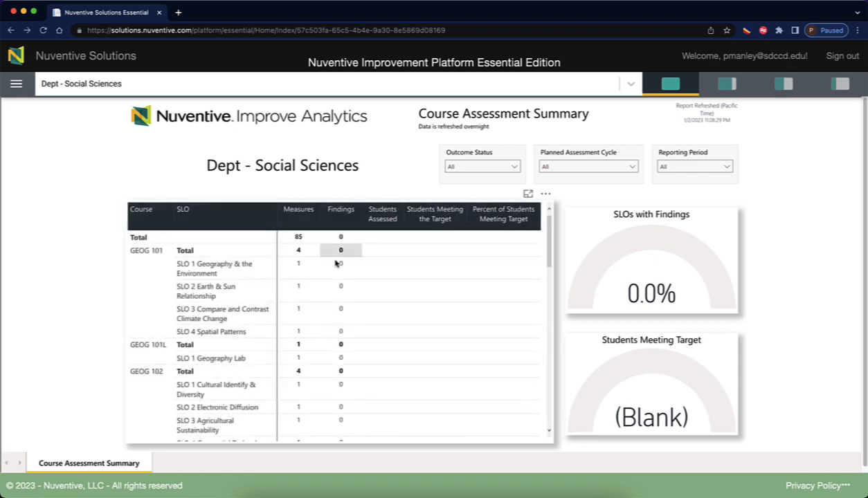
{"action": "left_click", "coordinate": [16, 83]}
{"action": "left_click", "coordinate": [27, 146]}
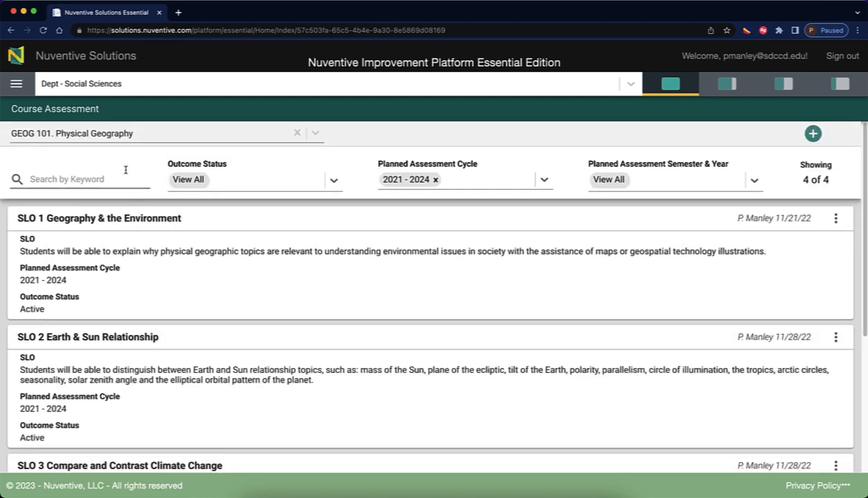
Select the HIST 100. World History I course from the course list.
{"action": "left_click", "coordinate": [138, 133]}
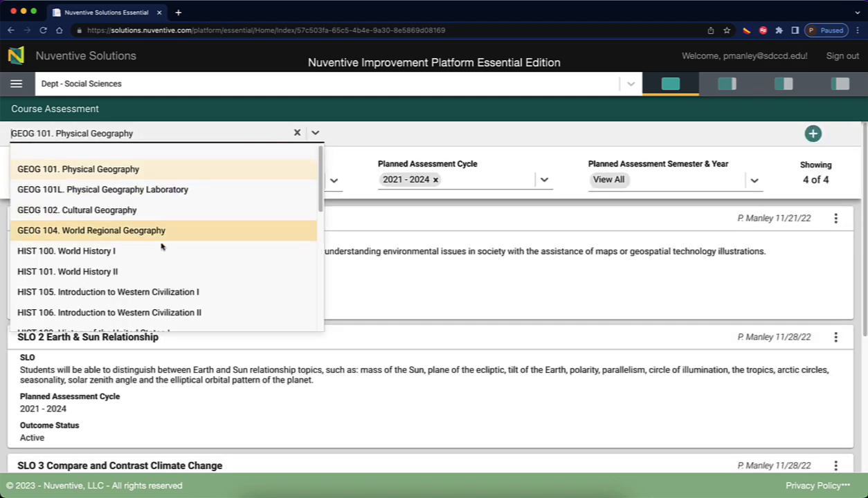
{"action": "scroll", "coordinate": [161, 246], "scroll_direction": "down", "scroll_amount": 1}
{"action": "left_click", "coordinate": [408, 135]}
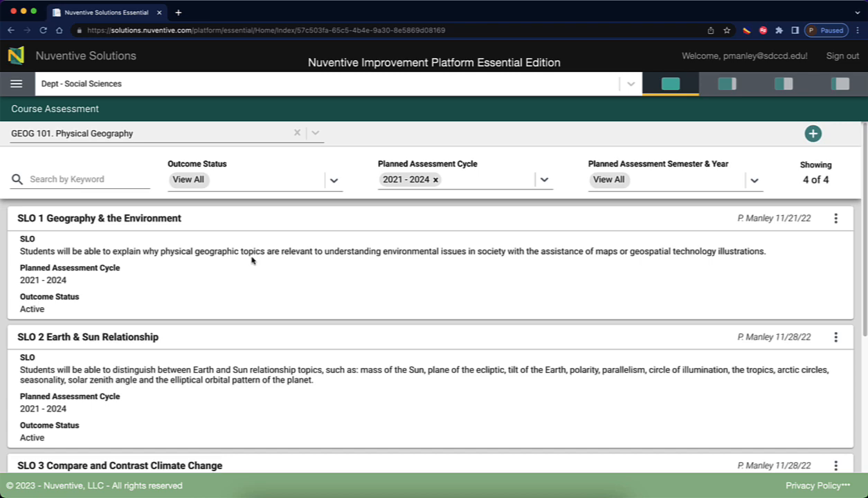
{"action": "scroll", "coordinate": [251, 260], "scroll_direction": "down", "scroll_amount": 5}
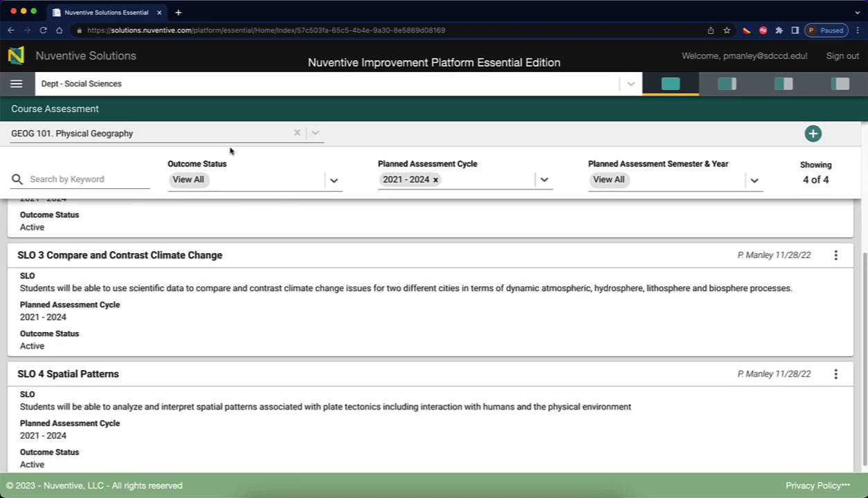
{"action": "left_click", "coordinate": [314, 132]}
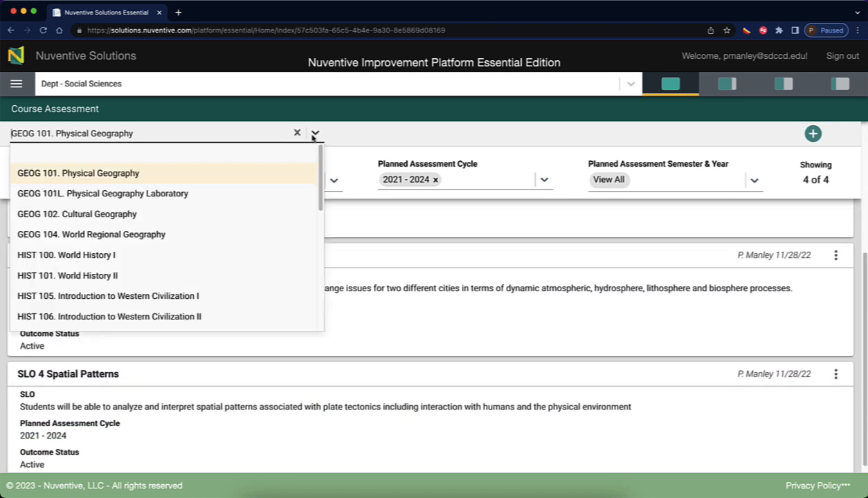
{"action": "left_click", "coordinate": [123, 256]}
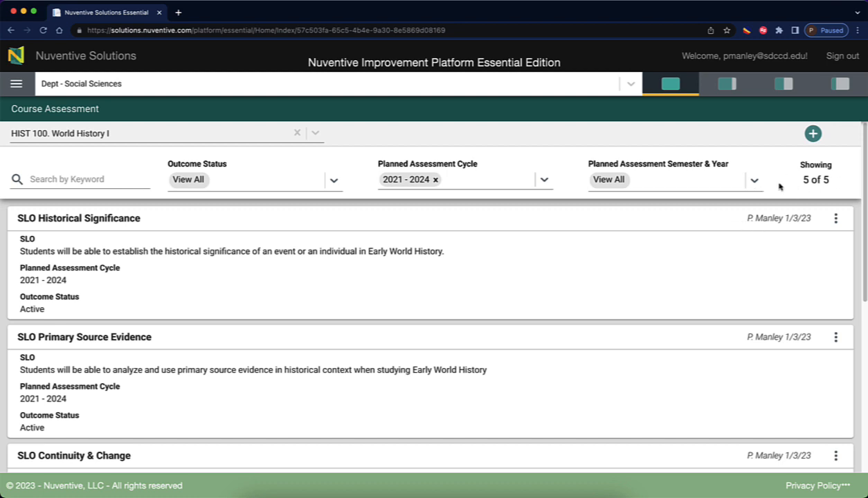
{"action": "left_click", "coordinate": [533, 281]}
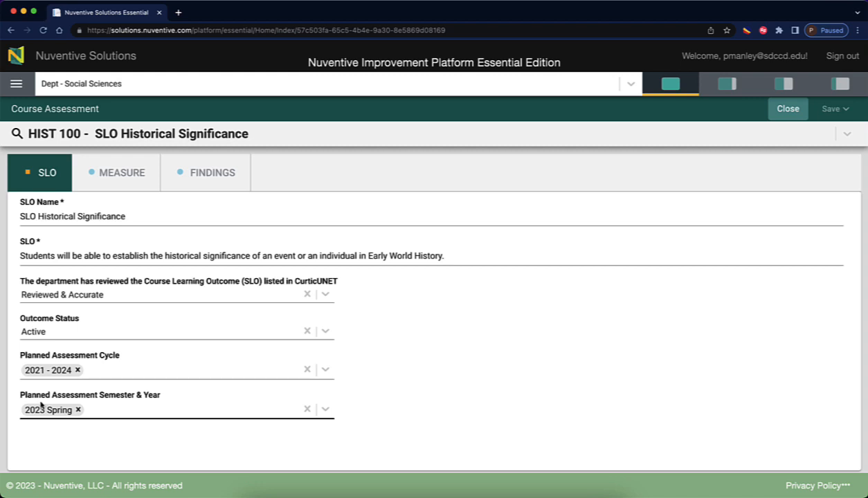
{"action": "left_click", "coordinate": [109, 178]}
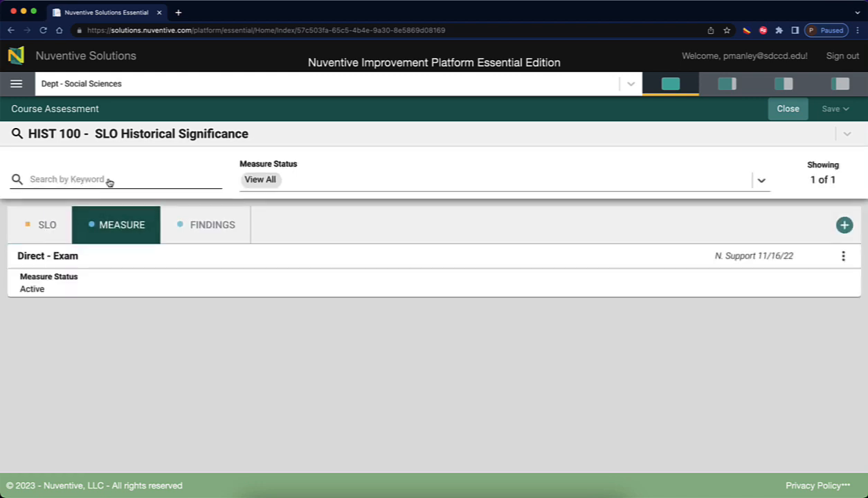
{"action": "left_click", "coordinate": [122, 288]}
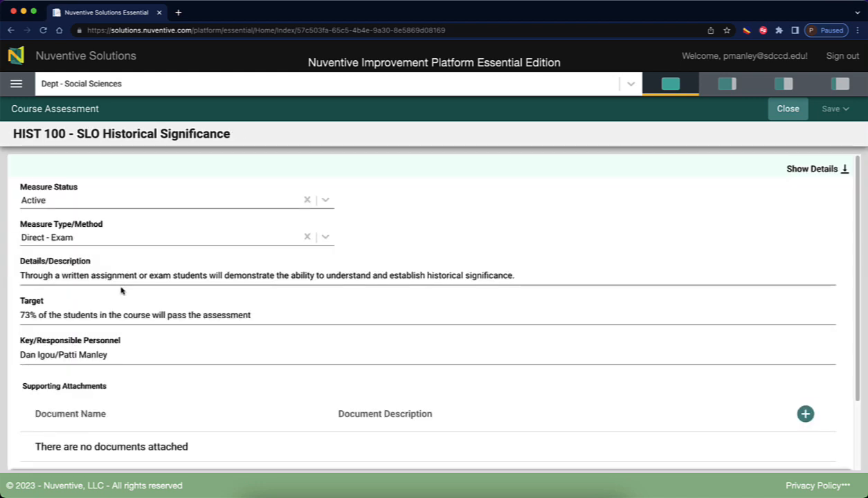
{"action": "scroll", "coordinate": [173, 377], "scroll_direction": "down", "scroll_amount": 3}
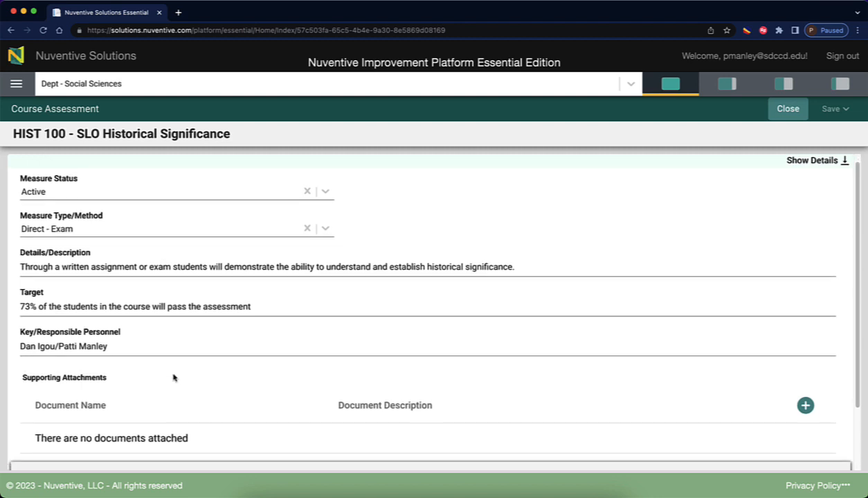
{"action": "scroll", "coordinate": [173, 377], "scroll_direction": "up", "scroll_amount": 3}
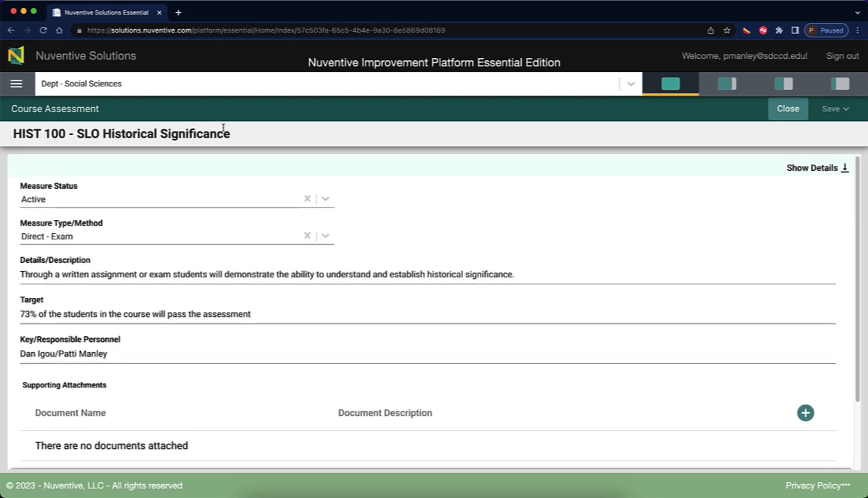
{"action": "left_click", "coordinate": [794, 164]}
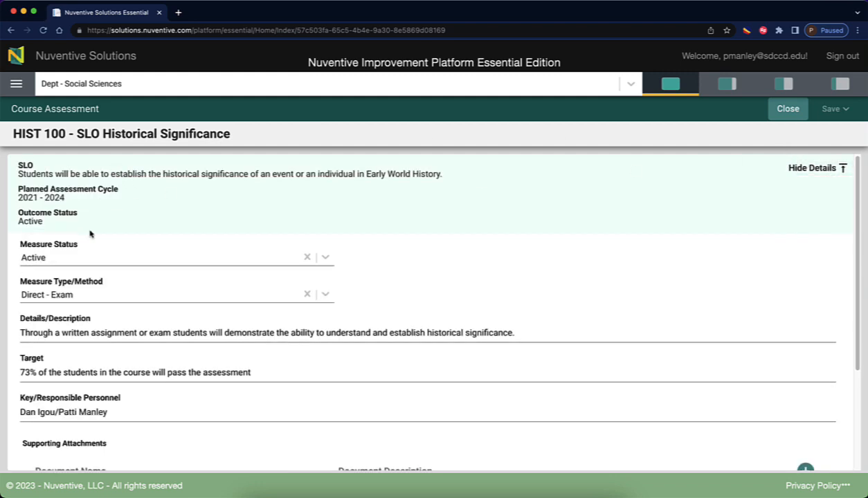
{"action": "left_click", "coordinate": [786, 109]}
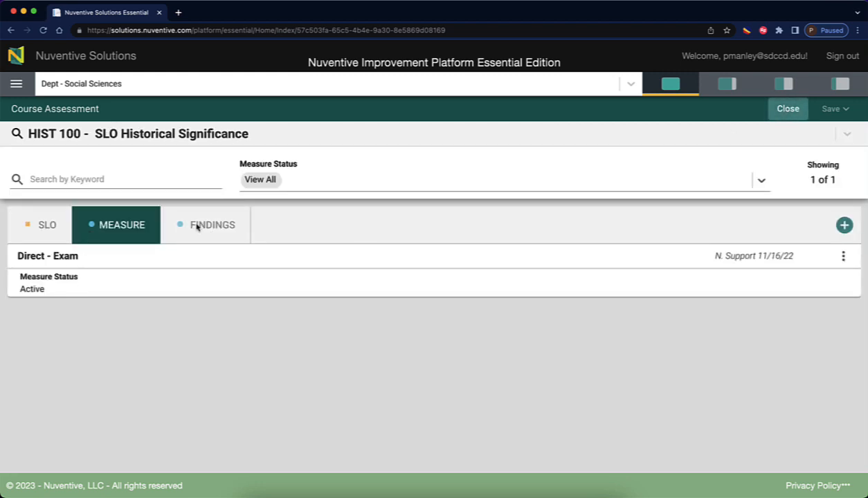
{"action": "left_click", "coordinate": [197, 227]}
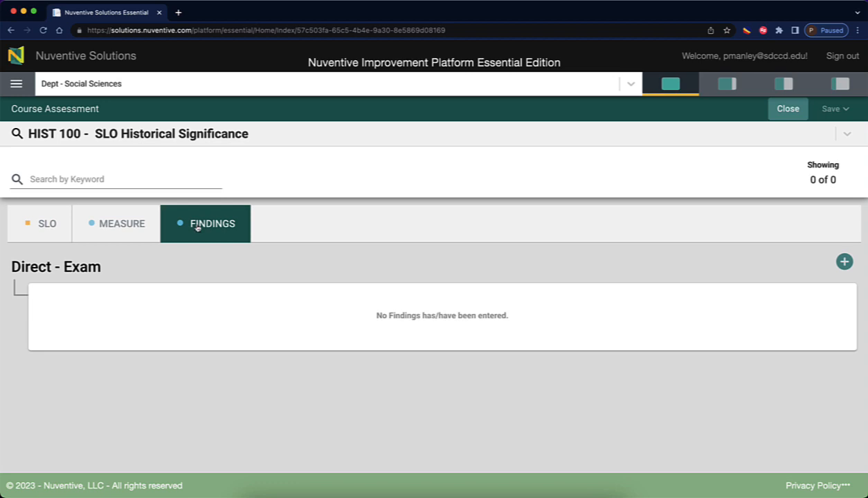
{"action": "left_click", "coordinate": [46, 224]}
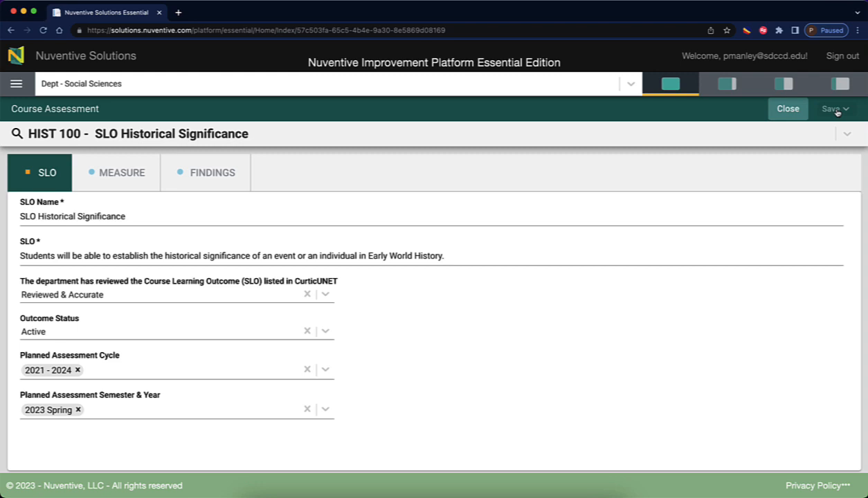
{"action": "left_click", "coordinate": [785, 110]}
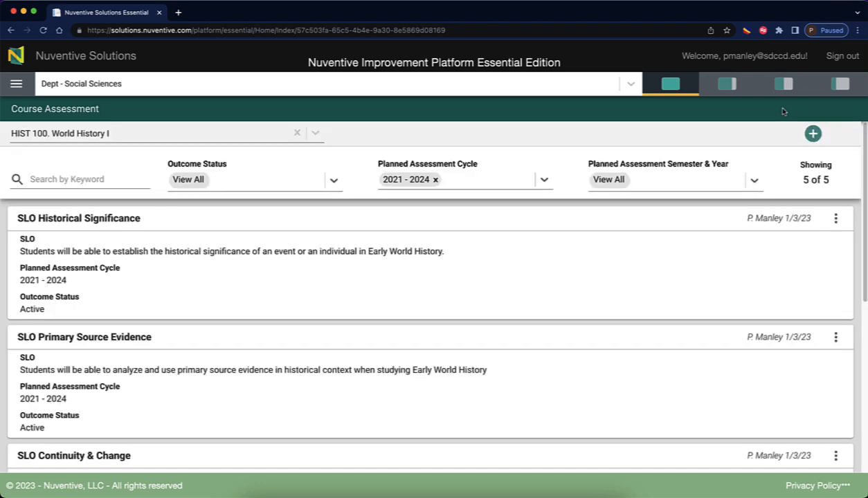
{"action": "left_click", "coordinate": [831, 219]}
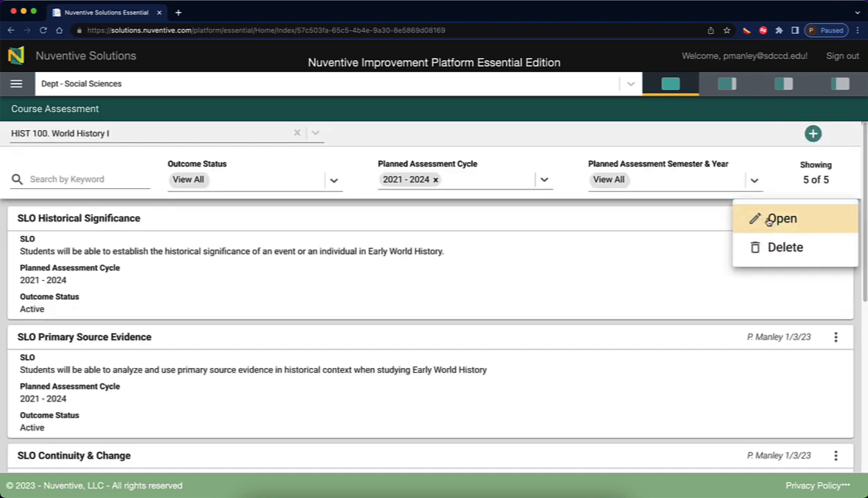
{"action": "left_click", "coordinate": [526, 273]}
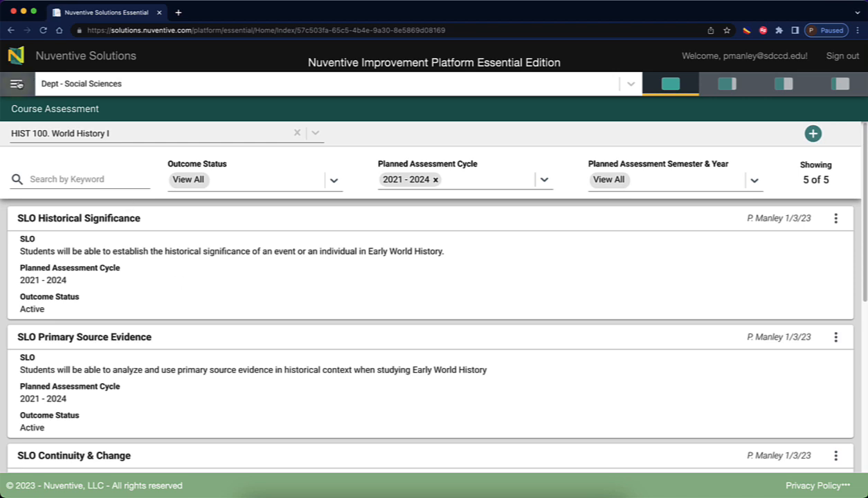
{"action": "left_click", "coordinate": [15, 83]}
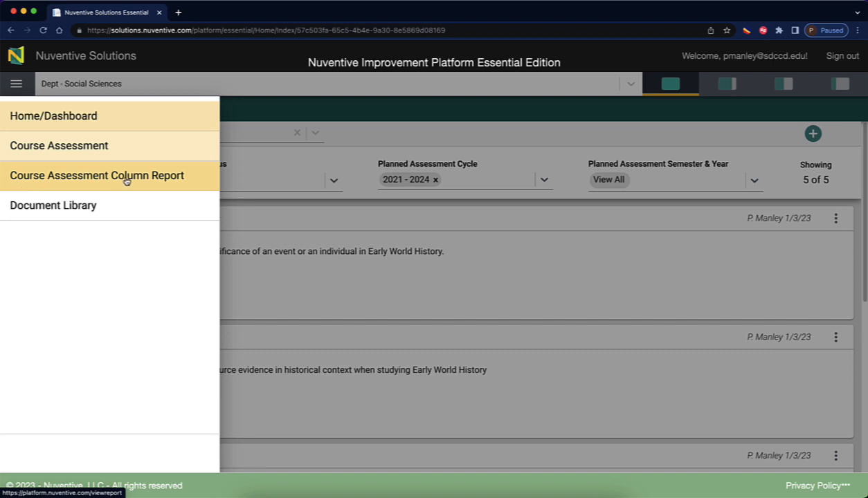
{"action": "left_click", "coordinate": [511, 249]}
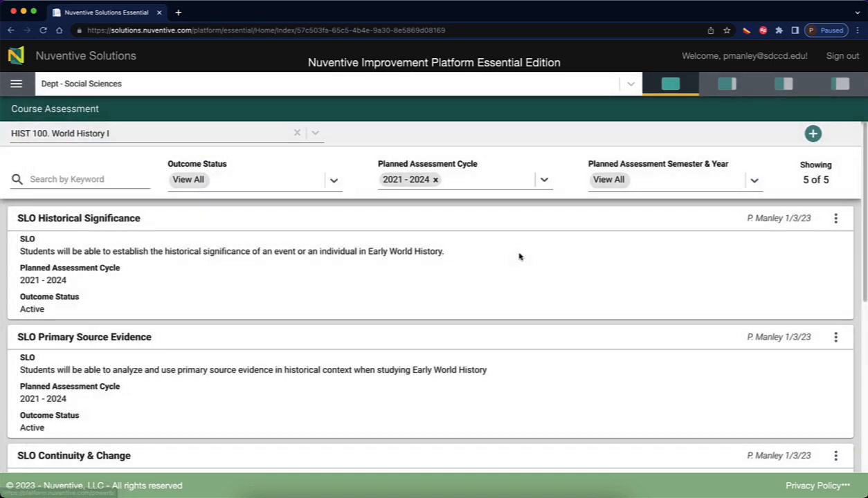